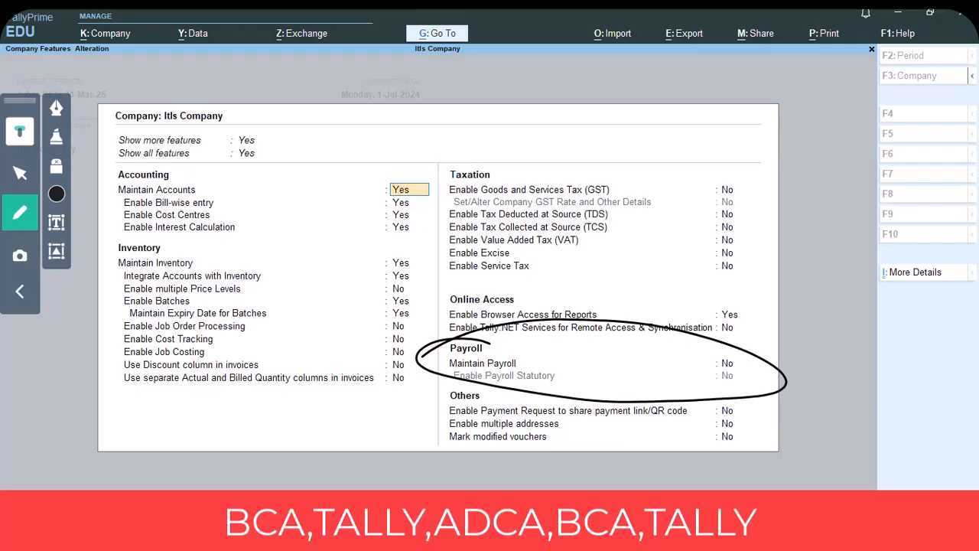
Set Maintain Payroll to Yes in the features of Itls Company, leave Payroll Statutory at No, and save.
click(20, 173)
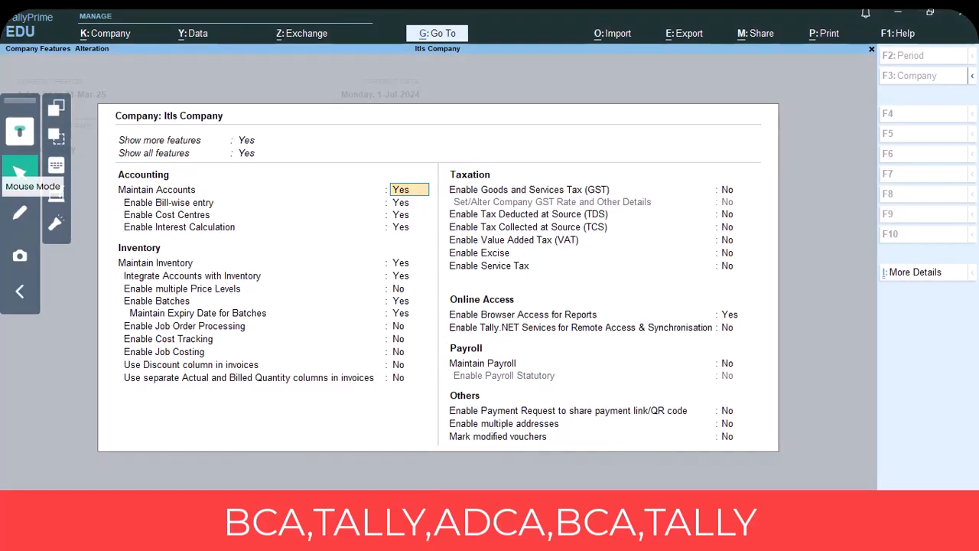
click(728, 363)
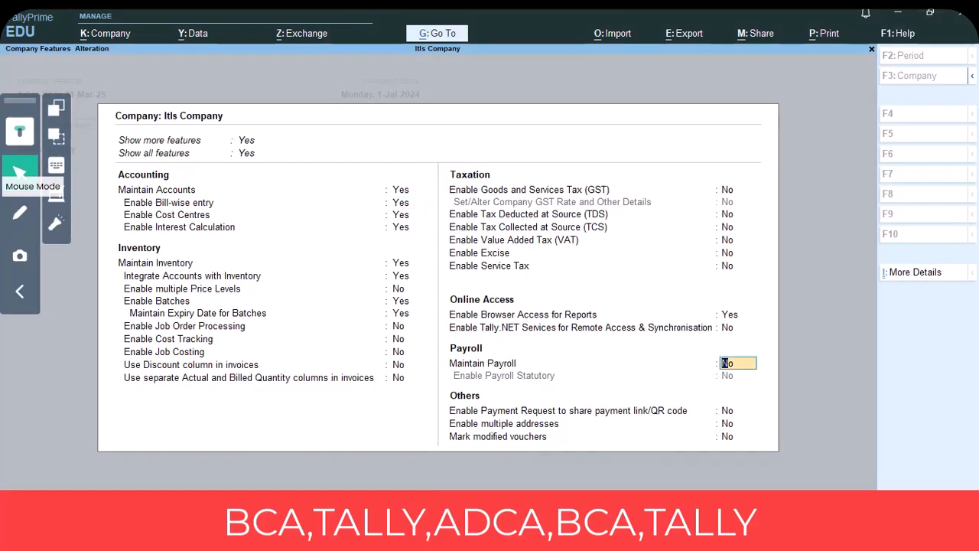
text(y)
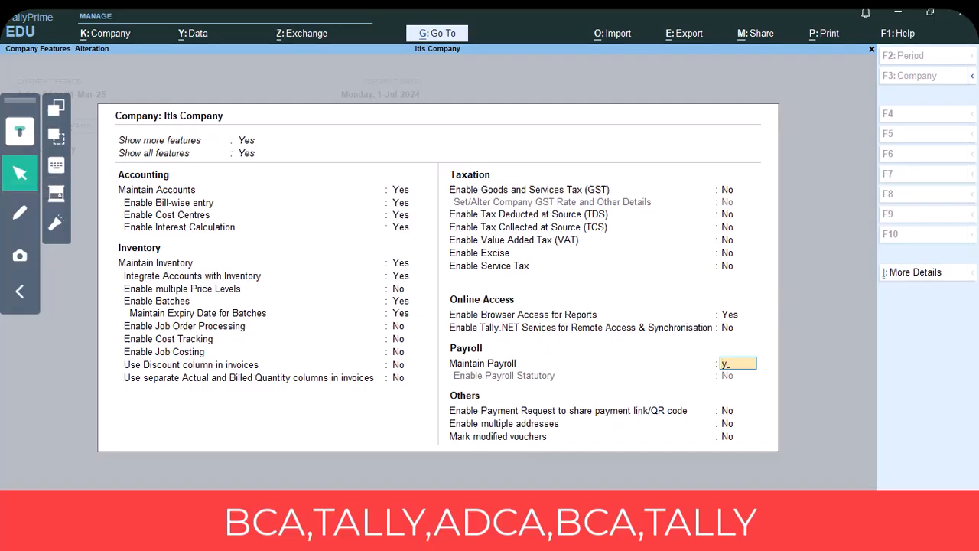
key(Return)
key(Return)
key(Return)
key(Return)
key(Return)
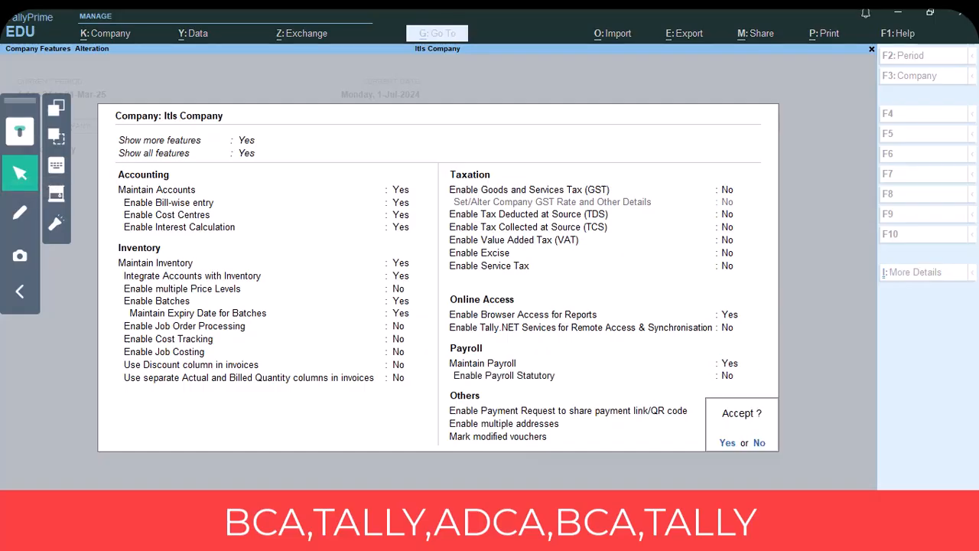
key(Return)
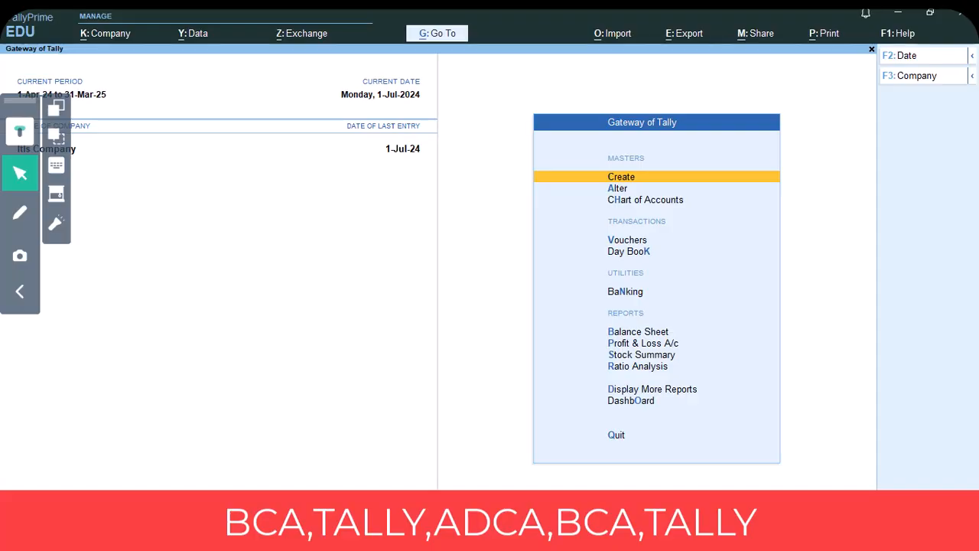
Stay in the program and open the list of masters available for creation.
key(Escape)
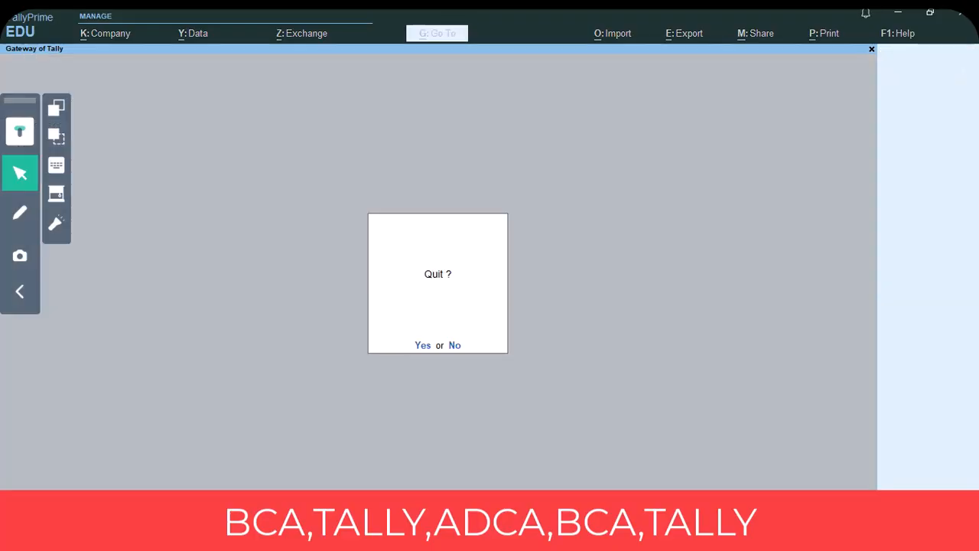
key(n)
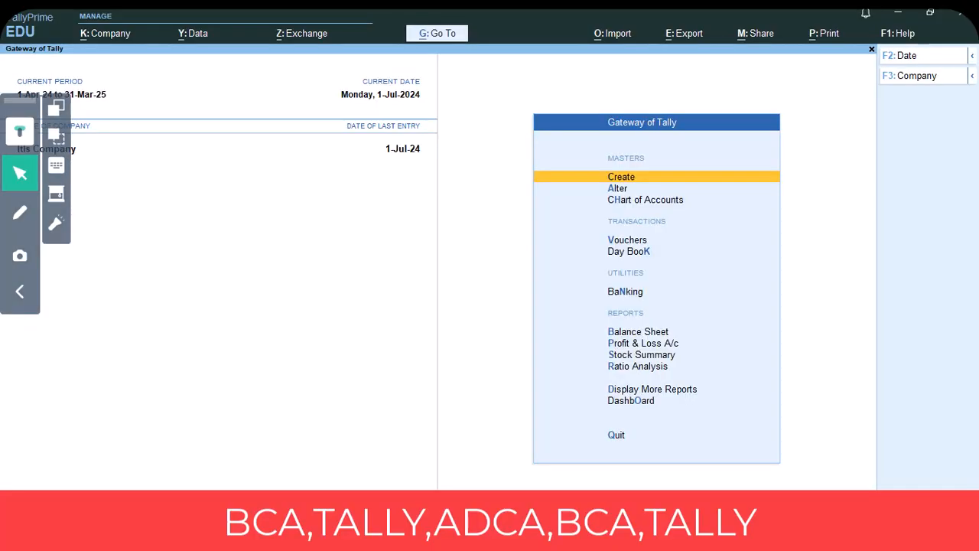
key(Return)
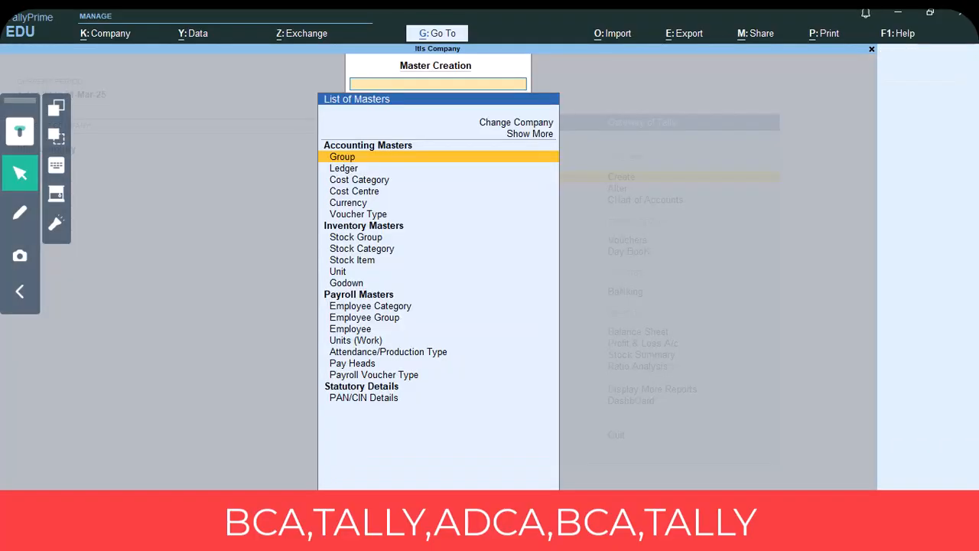
Circle the Payroll, Accounting and Inventory Masters sections with the on-screen pen, then clear the ink.
click(20, 212)
mouse_move(325, 292)
mouse_down()
mouse_move(249, 313)
mouse_move(342, 391)
mouse_move(493, 359)
mouse_move(366, 283)
mouse_move(300, 295)
mouse_up()
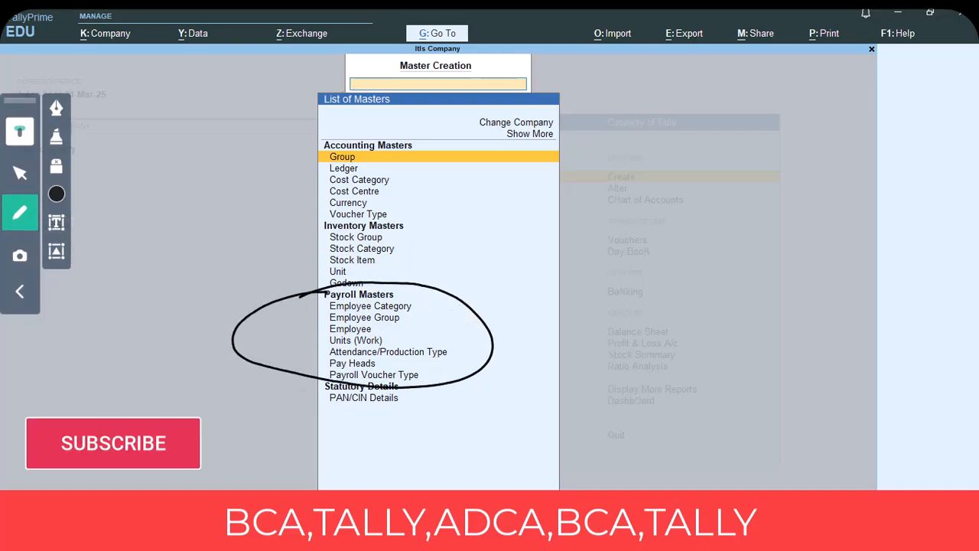
mouse_move(395, 144)
mouse_down()
mouse_move(356, 128)
mouse_move(373, 219)
mouse_move(320, 121)
mouse_move(280, 141)
mouse_up()
mouse_move(341, 210)
mouse_down()
mouse_move(269, 251)
mouse_move(426, 225)
mouse_move(211, 241)
mouse_up()
mouse_move(328, 283)
mouse_down()
mouse_move(485, 354)
mouse_move(324, 285)
mouse_up()
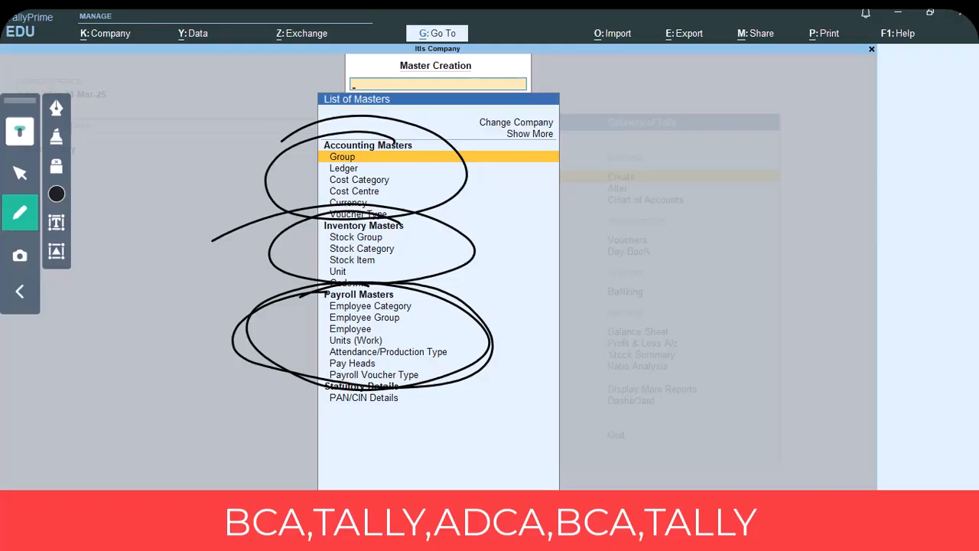
click(20, 291)
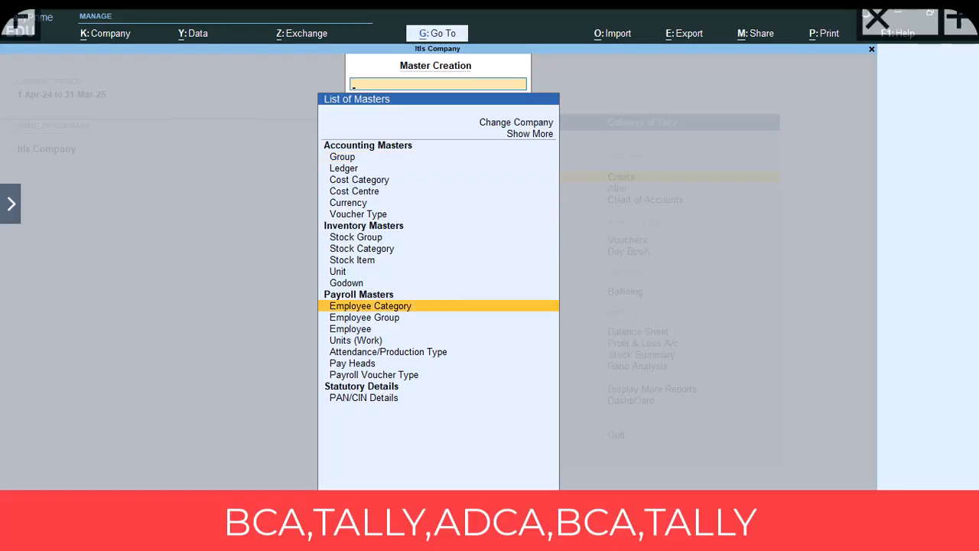
Draw a line from Employee Category with the on-screen pen and handwrite "Education" and "Health" beside it, underlined.
click(11, 204)
click(20, 212)
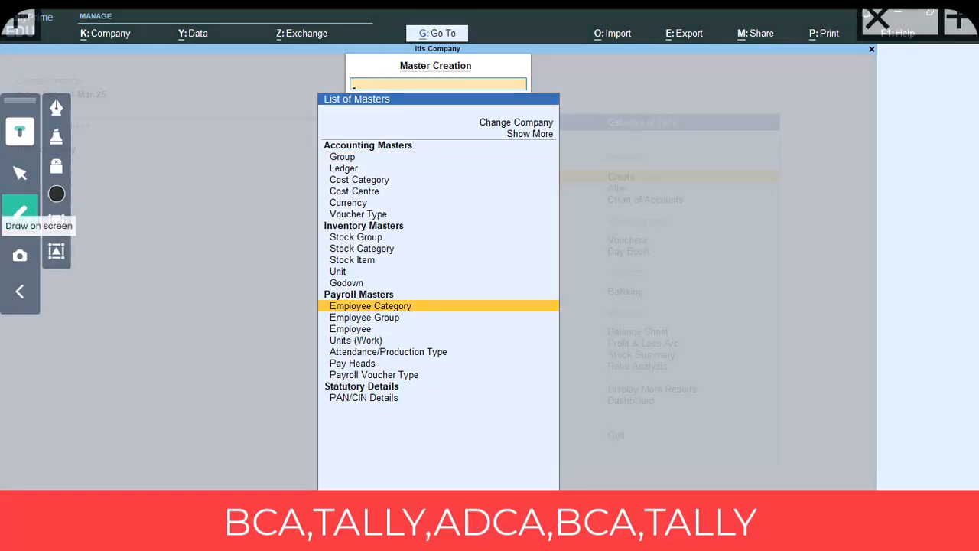
drag(431, 312, 581, 312)
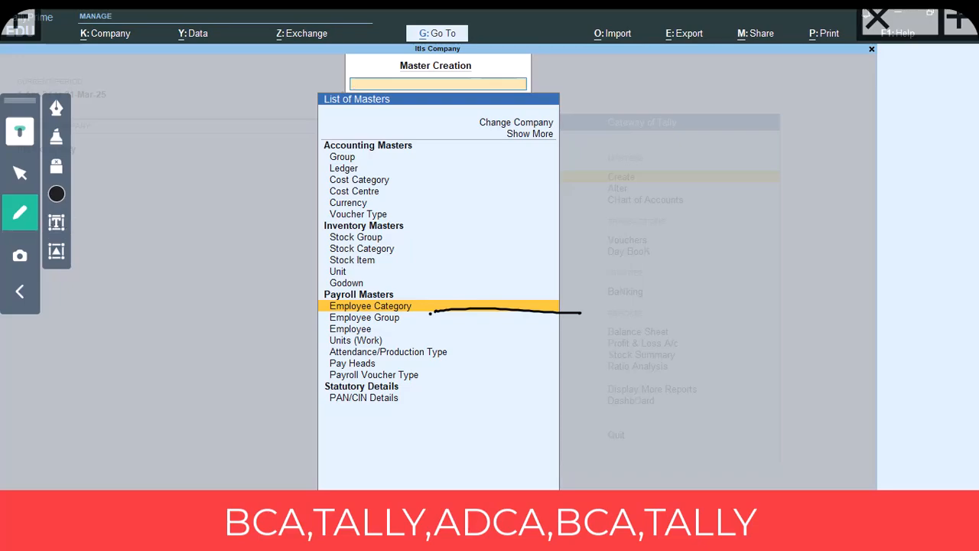
mouse_move(618, 296)
mouse_down()
mouse_move(616, 311)
mouse_move(644, 301)
mouse_move(680, 306)
mouse_up()
mouse_move(707, 297)
mouse_down()
mouse_move(708, 306)
mouse_move(754, 313)
mouse_move(769, 329)
mouse_up()
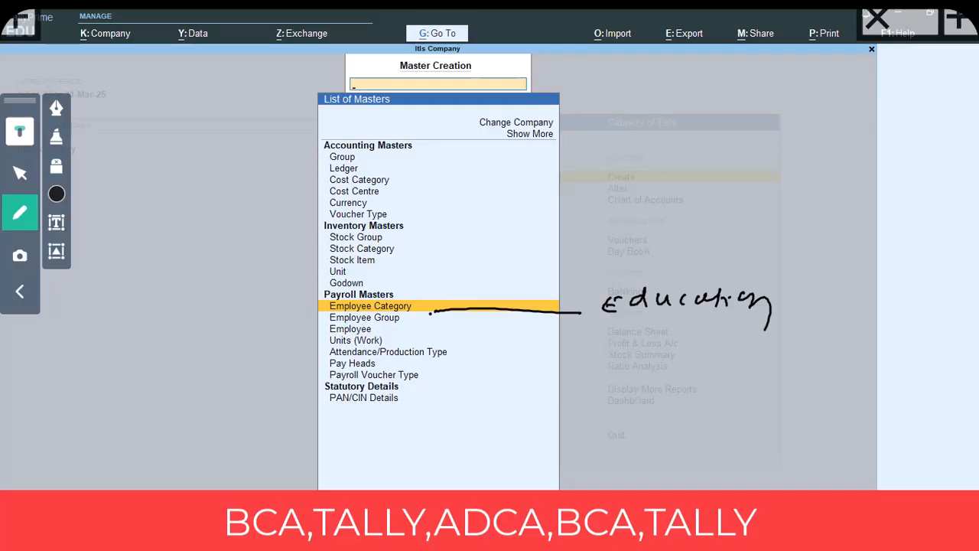
drag(621, 329, 622, 349)
mouse_move(626, 341)
mouse_down()
mouse_move(660, 346)
mouse_move(643, 352)
mouse_move(680, 345)
mouse_up()
mouse_move(693, 331)
mouse_down()
mouse_move(693, 354)
mouse_move(707, 350)
mouse_up()
mouse_move(702, 341)
mouse_down()
mouse_move(743, 348)
mouse_move(696, 349)
mouse_up()
drag(603, 358, 609, 359)
drag(692, 364, 788, 374)
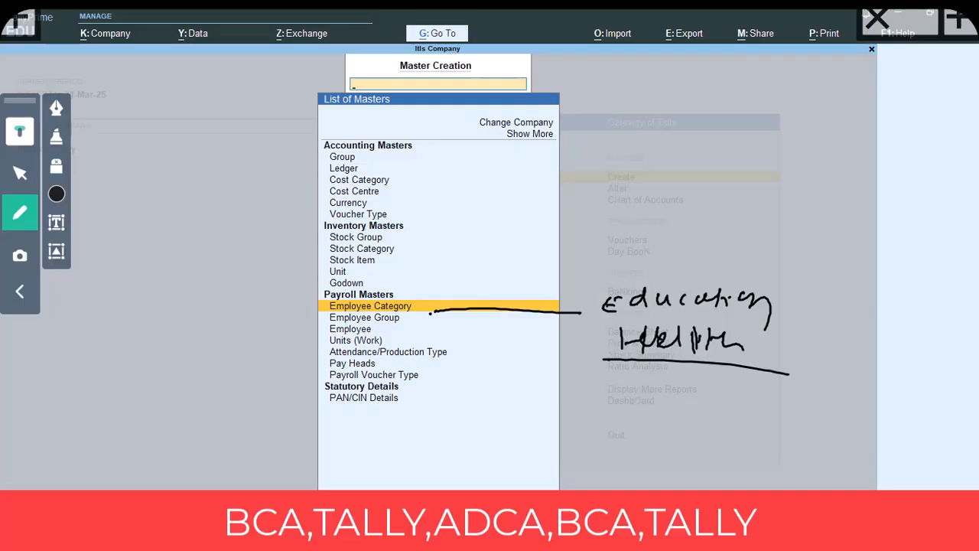
Draw an arrow from Employee Group and handwrite the example groups "Teacher" and "Clerk".
mouse_move(328, 323)
mouse_down()
mouse_move(302, 328)
mouse_move(263, 365)
mouse_up()
mouse_move(82, 334)
mouse_down()
mouse_move(84, 357)
mouse_move(91, 332)
mouse_up()
mouse_move(99, 344)
mouse_down()
mouse_move(106, 351)
mouse_move(232, 334)
mouse_up()
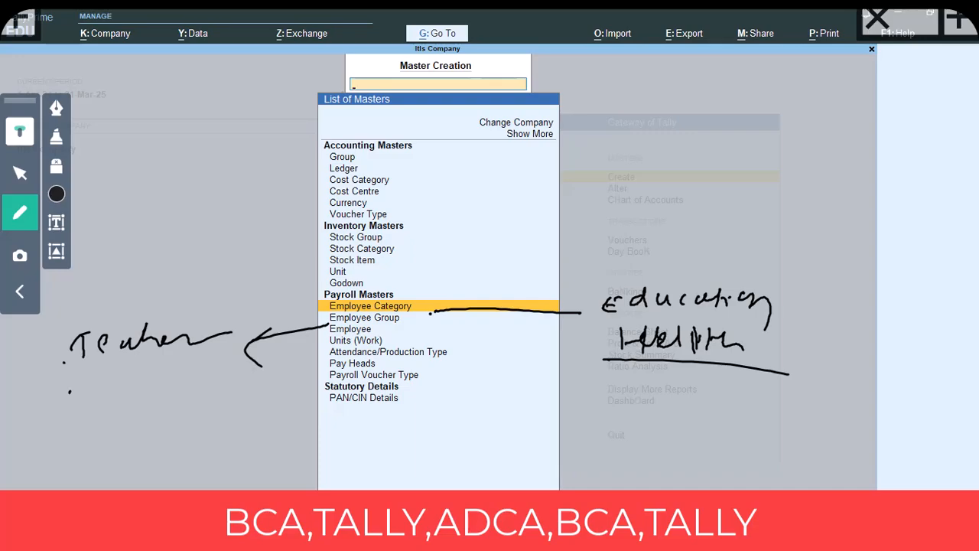
mouse_move(105, 378)
mouse_down()
mouse_move(111, 391)
mouse_move(123, 388)
mouse_up()
click(123, 377)
drag(140, 375, 138, 388)
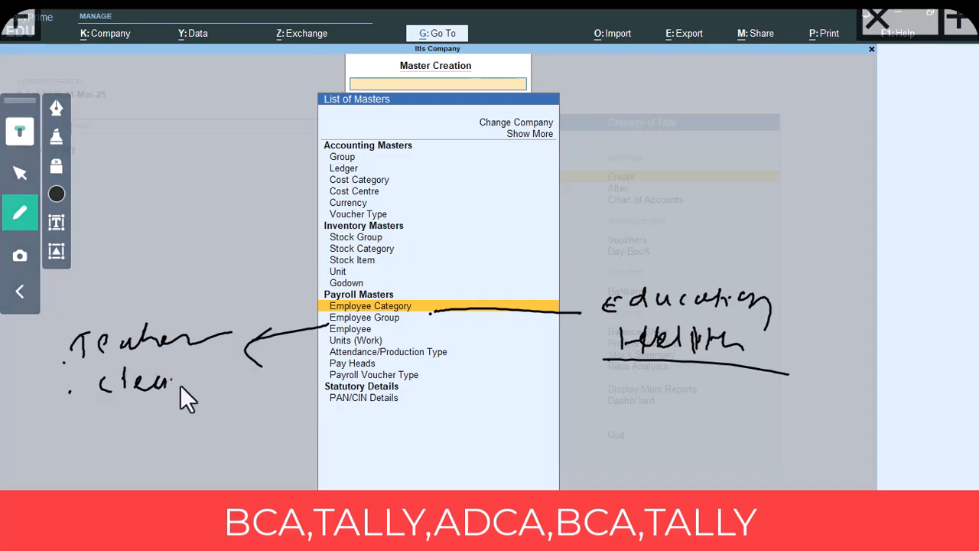
drag(204, 387, 241, 391)
Add "Nurse" and "Surgeon" to the handwritten employee groups, underline the list and circle it.
click(80, 418)
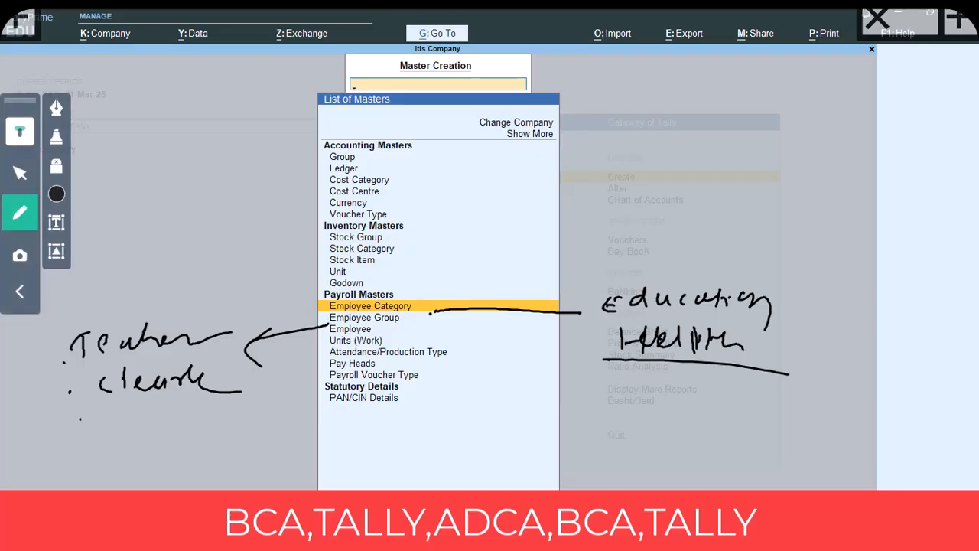
mouse_move(118, 415)
mouse_down()
mouse_move(115, 432)
mouse_move(178, 412)
mouse_move(186, 423)
mouse_move(239, 422)
mouse_up()
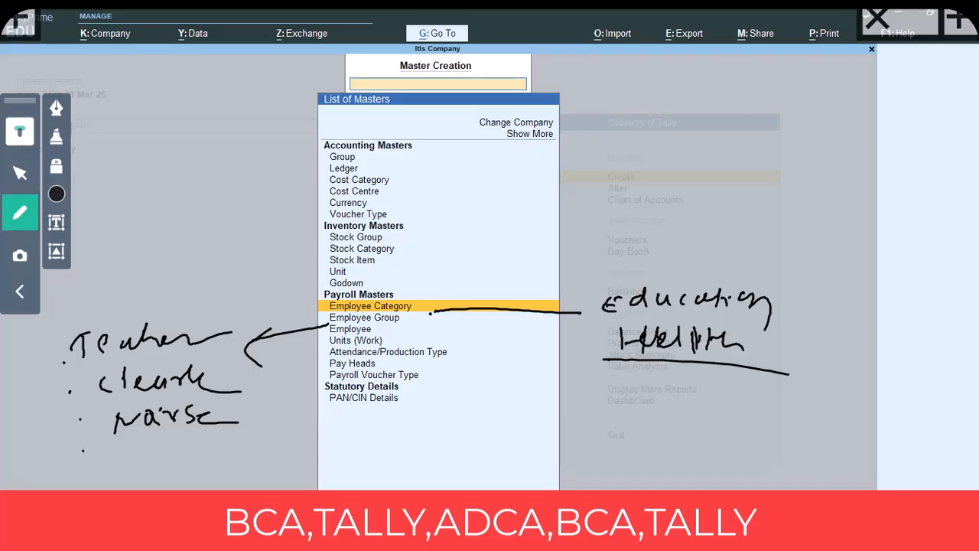
drag(135, 443, 122, 457)
mouse_move(140, 449)
mouse_down()
mouse_move(191, 462)
mouse_move(233, 440)
mouse_move(252, 458)
mouse_up()
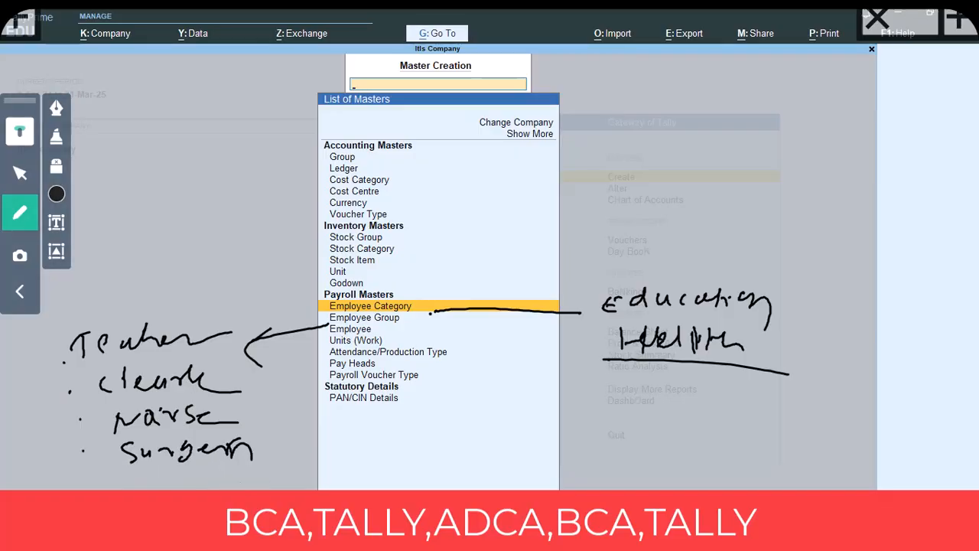
drag(100, 479, 253, 463)
mouse_move(94, 313)
mouse_down()
mouse_move(248, 396)
mouse_move(92, 309)
mouse_up()
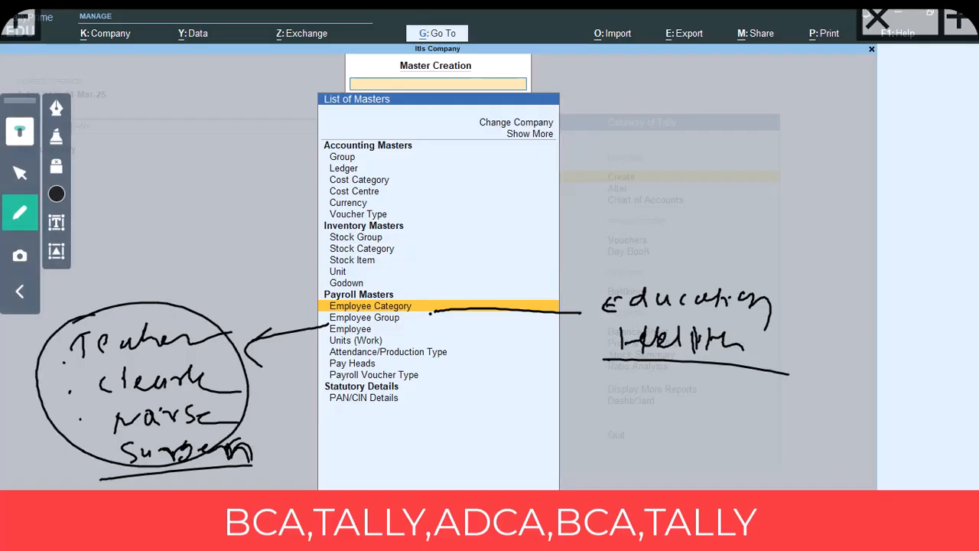
Draw an arrow from the Employee entry and handwrite a sample employee's full name at its end.
mouse_move(376, 331)
mouse_down()
mouse_move(482, 382)
mouse_move(590, 413)
mouse_move(537, 418)
mouse_up()
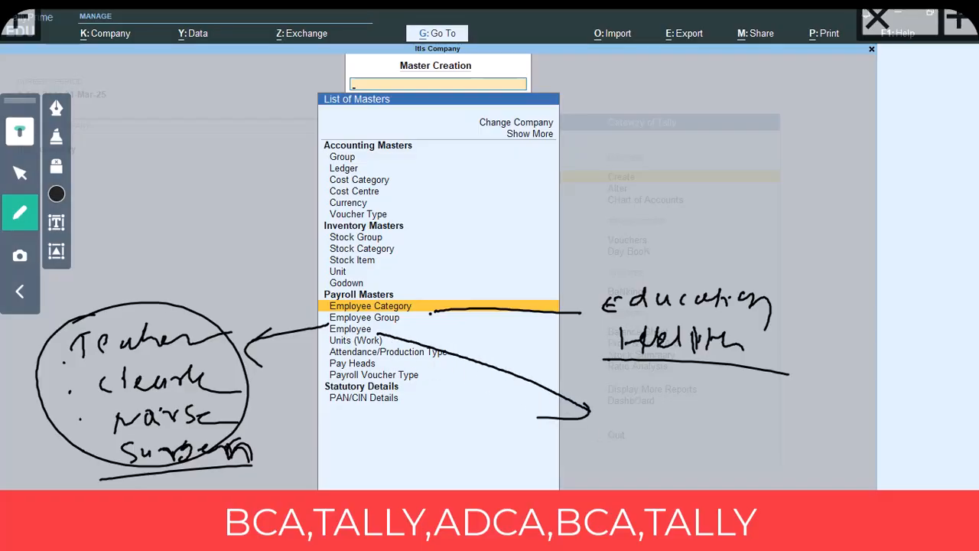
mouse_move(646, 399)
mouse_down()
mouse_move(629, 422)
mouse_move(665, 421)
mouse_up()
mouse_move(670, 412)
mouse_down()
mouse_move(835, 454)
mouse_move(858, 444)
mouse_up()
Draw arrows from the Units (Work) and Attendance/Production Type entries, and handwrite and circle "Present" and "Absent".
mouse_move(378, 341)
mouse_down()
mouse_move(565, 443)
mouse_move(552, 447)
mouse_up()
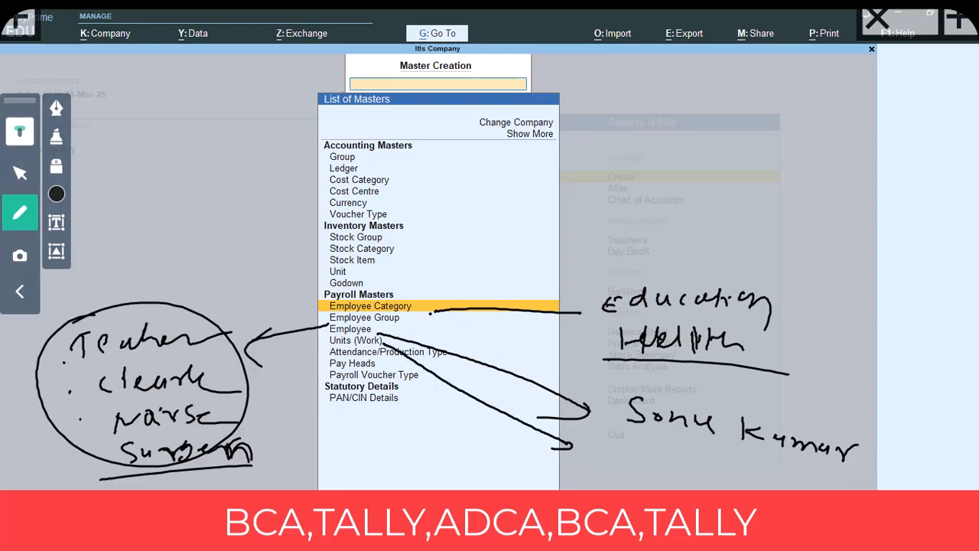
mouse_move(607, 466)
mouse_down()
mouse_move(610, 447)
mouse_move(735, 475)
mouse_up()
mouse_move(617, 490)
mouse_down()
mouse_move(647, 475)
mouse_move(680, 490)
mouse_up()
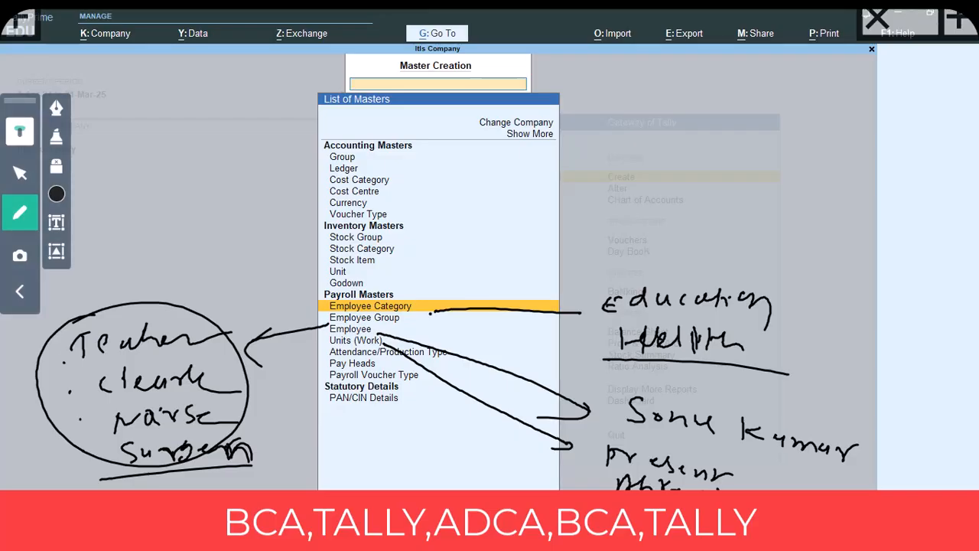
mouse_move(313, 354)
mouse_down()
mouse_move(339, 452)
mouse_move(367, 435)
mouse_up()
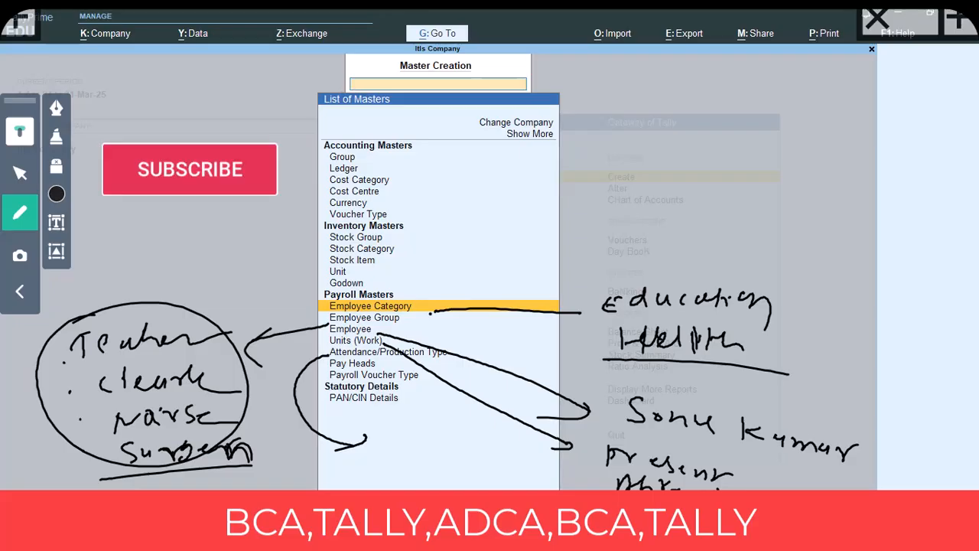
mouse_move(641, 441)
mouse_down()
mouse_move(612, 489)
mouse_move(735, 468)
mouse_up()
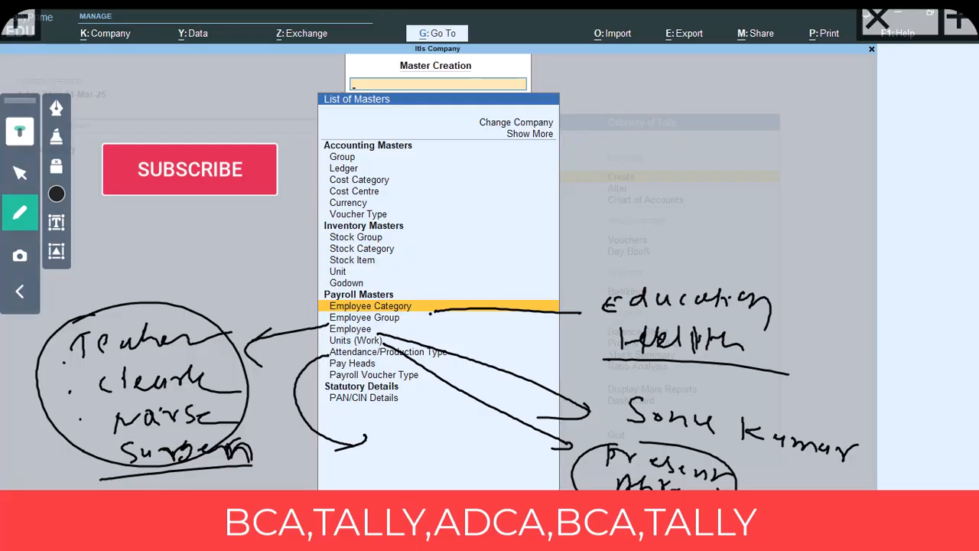
mouse_move(364, 346)
mouse_down()
mouse_move(578, 452)
mouse_move(406, 361)
mouse_move(449, 387)
mouse_up()
Reinforce the curved arrow from the work units and handwrite "Days" and "Hour" at its end, circled.
mouse_move(337, 348)
mouse_down()
mouse_move(300, 406)
mouse_move(361, 442)
mouse_up()
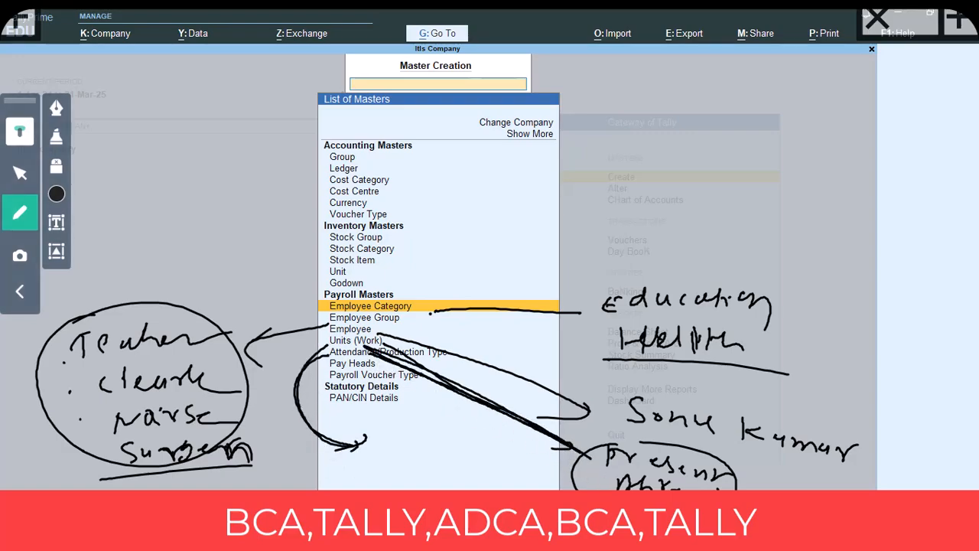
mouse_move(384, 435)
mouse_down()
mouse_move(398, 448)
mouse_move(420, 441)
mouse_move(428, 457)
mouse_move(395, 486)
mouse_up()
click(375, 461)
click(377, 479)
mouse_move(393, 480)
mouse_down()
mouse_move(409, 473)
mouse_move(406, 485)
mouse_up()
mouse_move(417, 478)
mouse_down()
mouse_move(439, 484)
mouse_move(457, 472)
mouse_up()
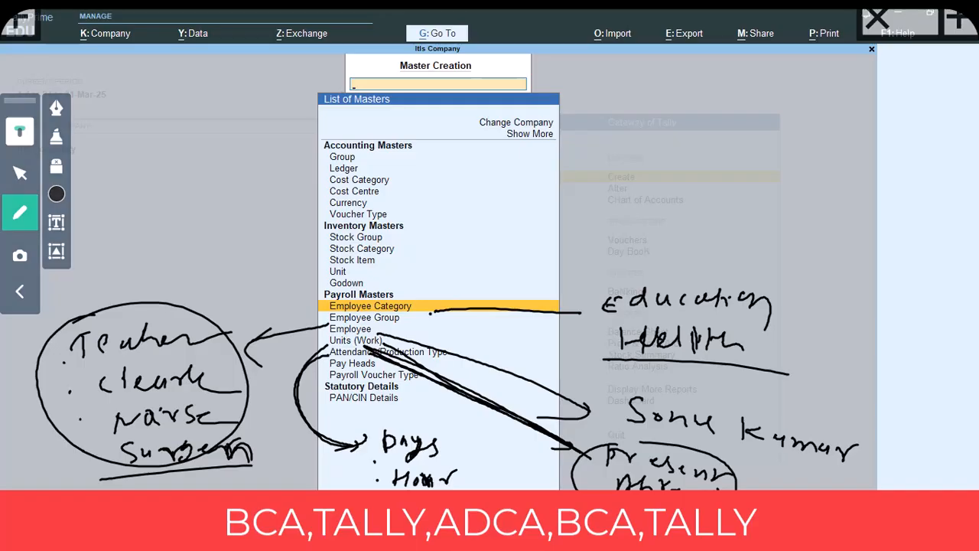
mouse_move(452, 463)
mouse_down()
mouse_move(476, 468)
mouse_move(358, 448)
mouse_up()
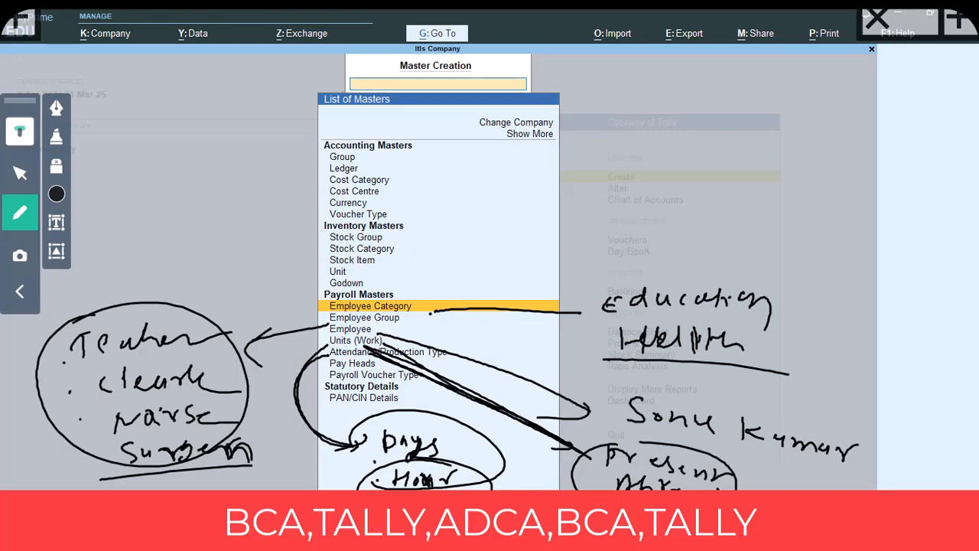
Draw a long line from the Pay Heads entry and handwrite example notes at its end.
drag(335, 392, 172, 195)
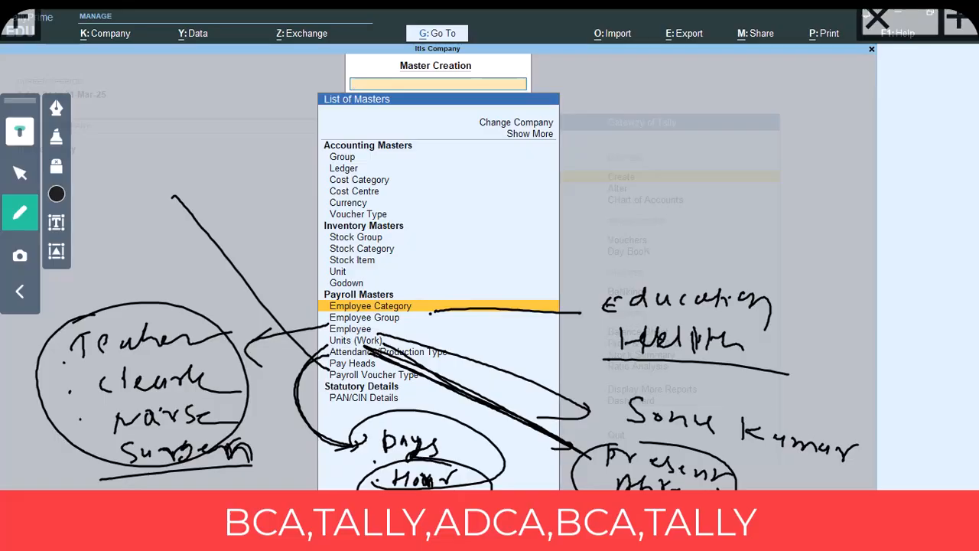
drag(113, 138, 93, 161)
click(121, 144)
drag(149, 137, 195, 143)
drag(82, 187, 236, 111)
drag(136, 175, 210, 151)
drag(227, 143, 228, 145)
drag(123, 228, 288, 153)
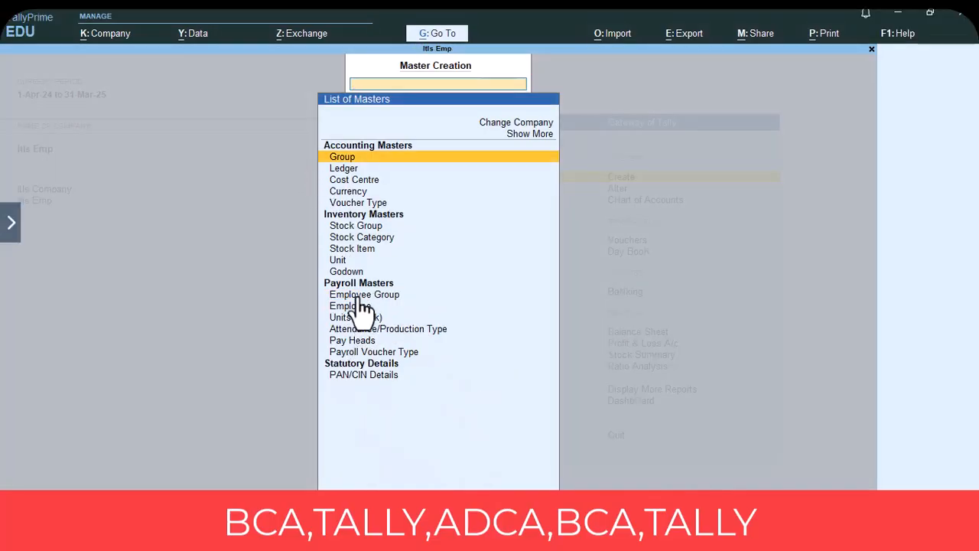
Create an employee group named Education under Primary with Define salary details set to No, and start leaving the form.
click(357, 296)
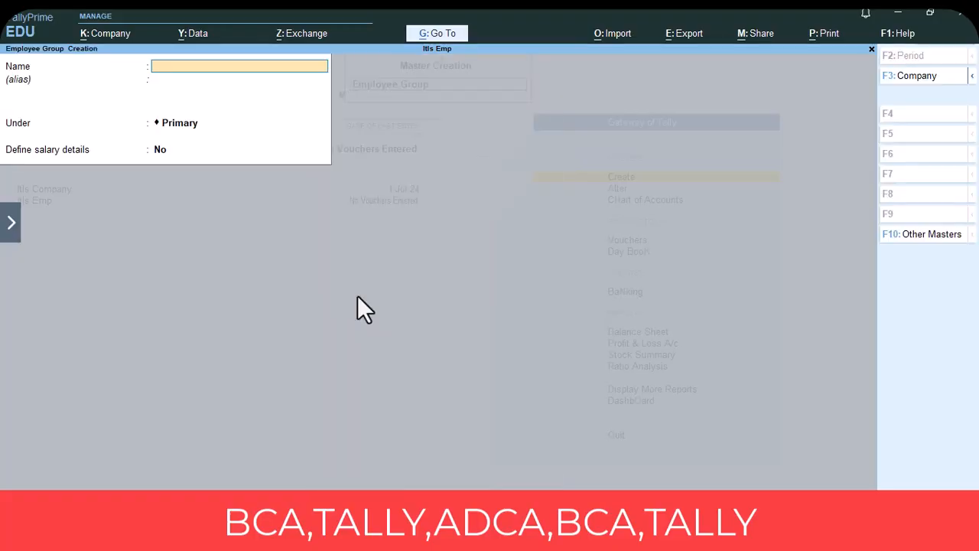
text(Education)
key(Return)
key(Return)
key(Return)
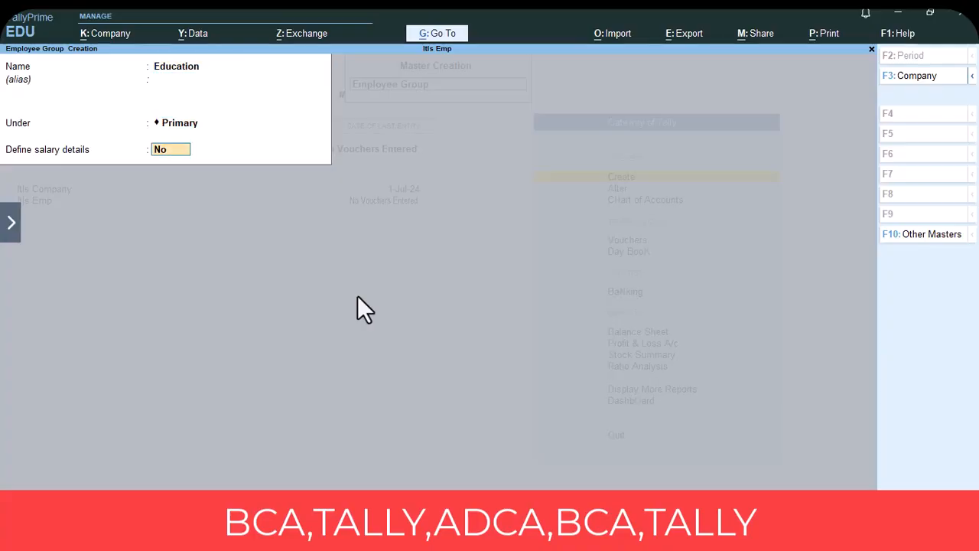
key(Return)
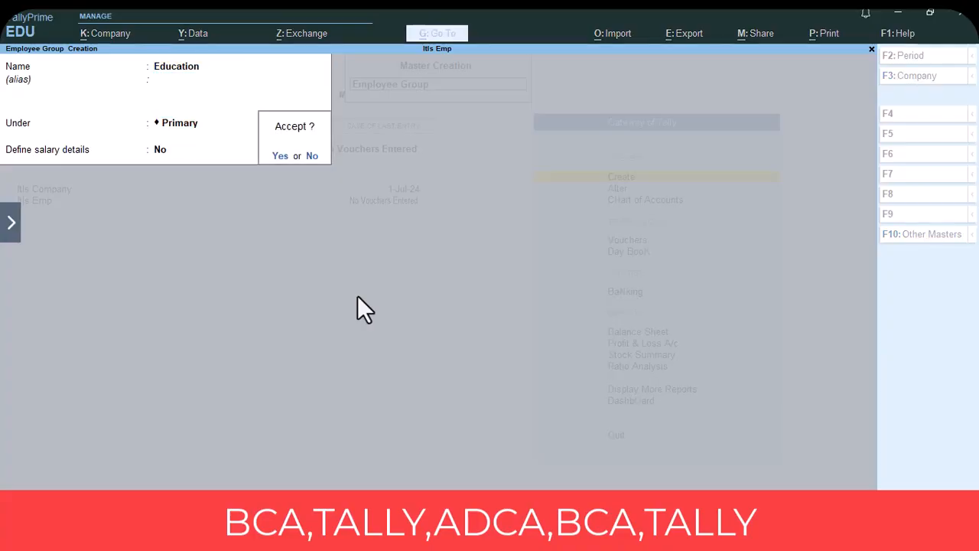
key(Return)
key(Escape)
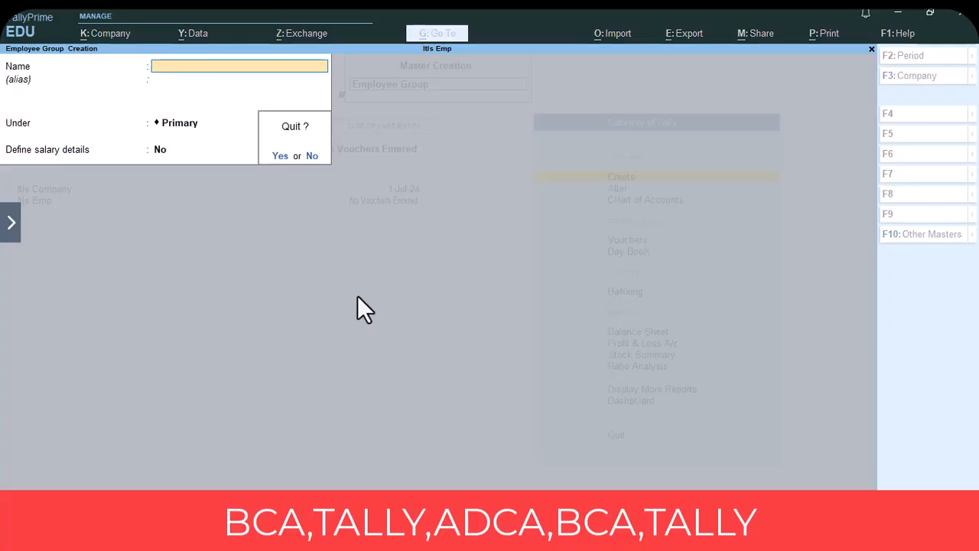
Show the full list of masters and create an employee category named Education with Allocate Revenue Items Yes and Allocate Non-revenue items No.
key(y)
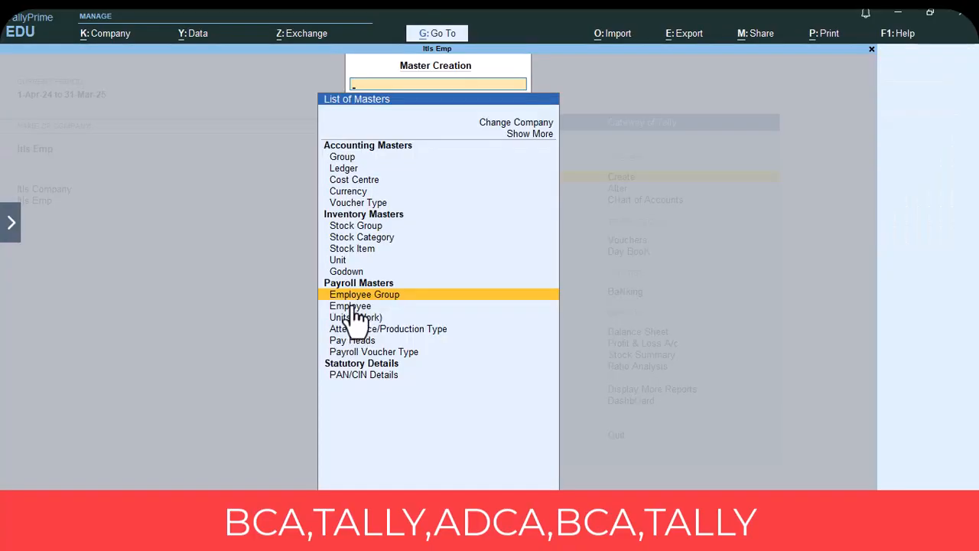
click(525, 136)
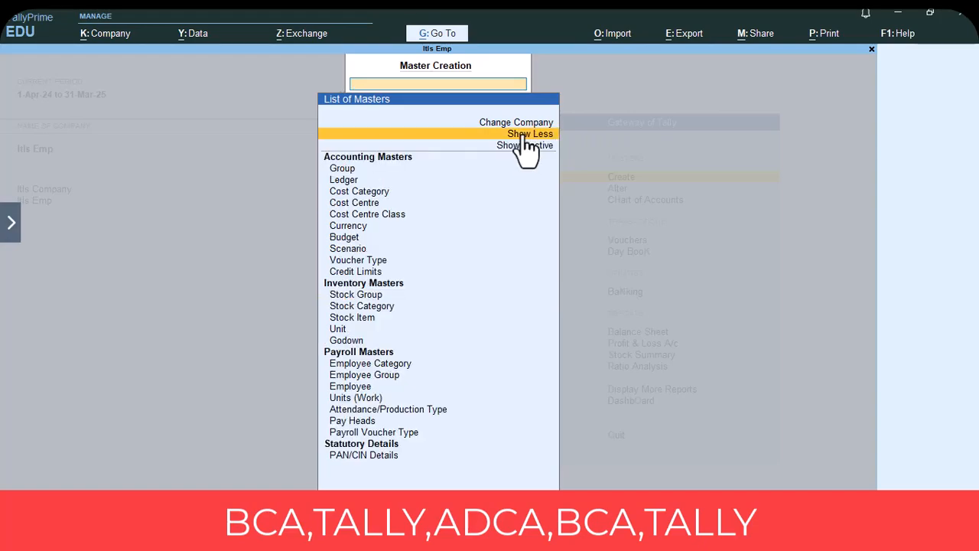
click(364, 366)
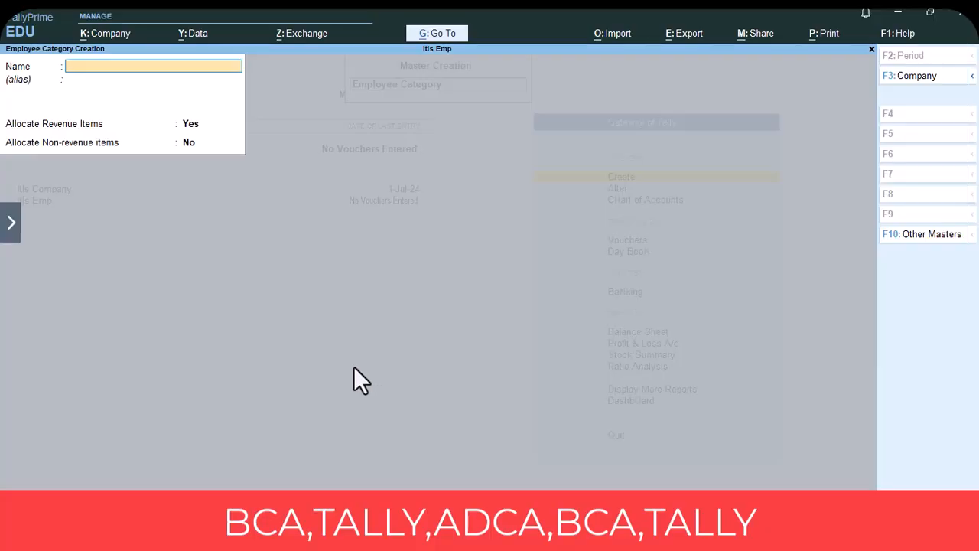
text(Education)
key(Return)
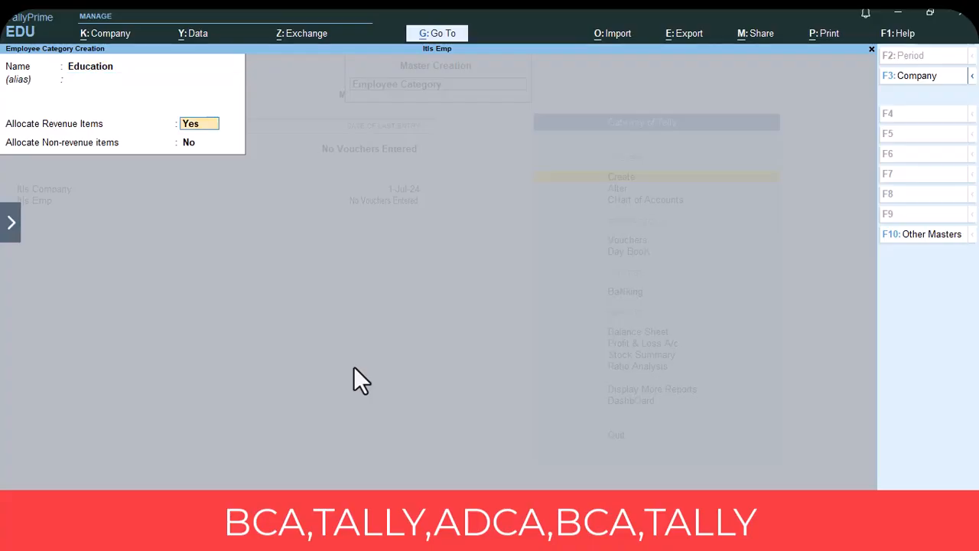
key(Return)
key(Return)
key(Return)
key(Return)
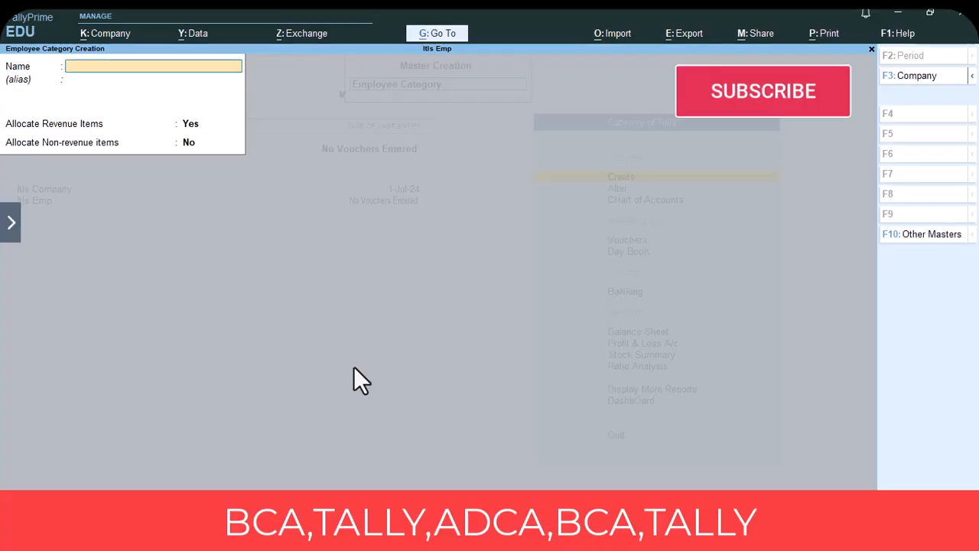
Create a second employee category named Health with Allocate Revenue Items Yes and Allocate Non-revenue items No, and leave the form.
text(Health)
key(Return)
key(Return)
key(Return)
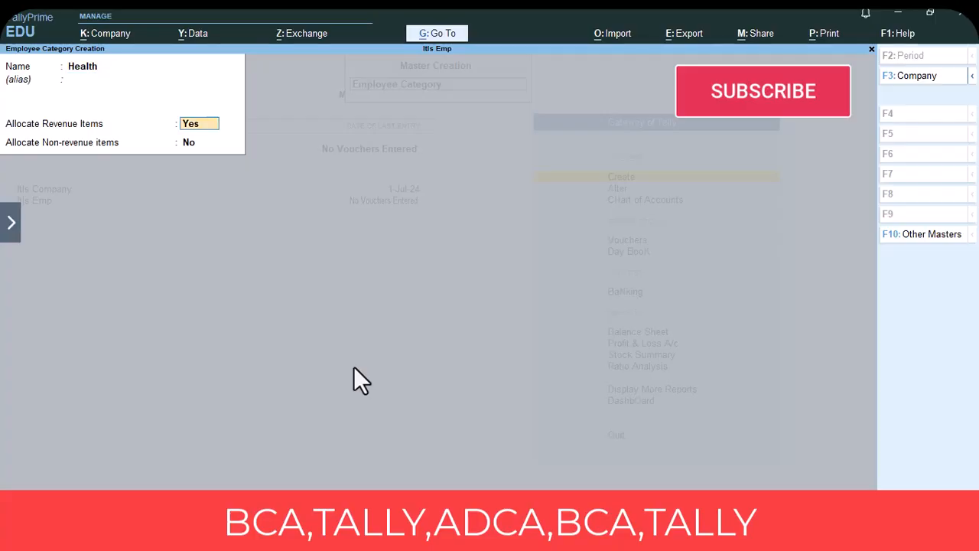
key(Return)
key(Return)
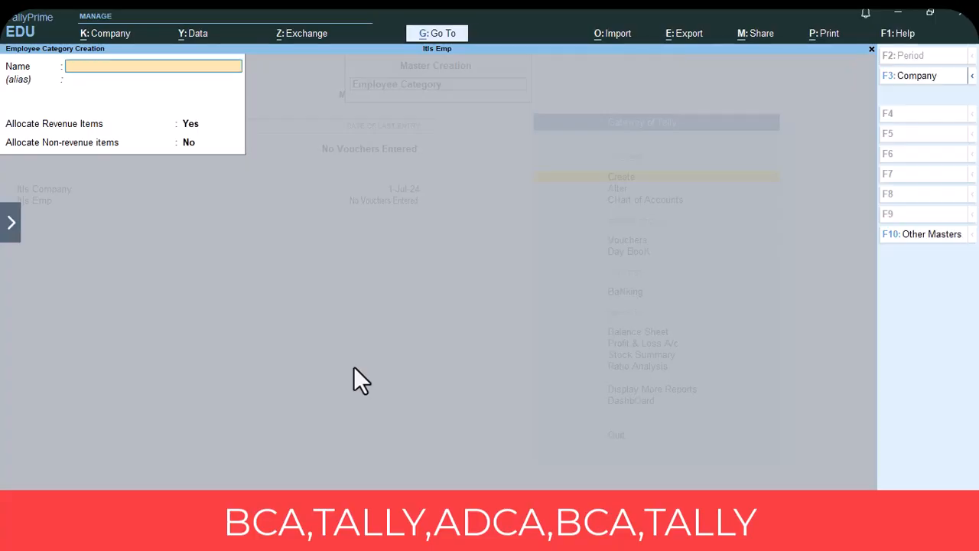
key(Escape)
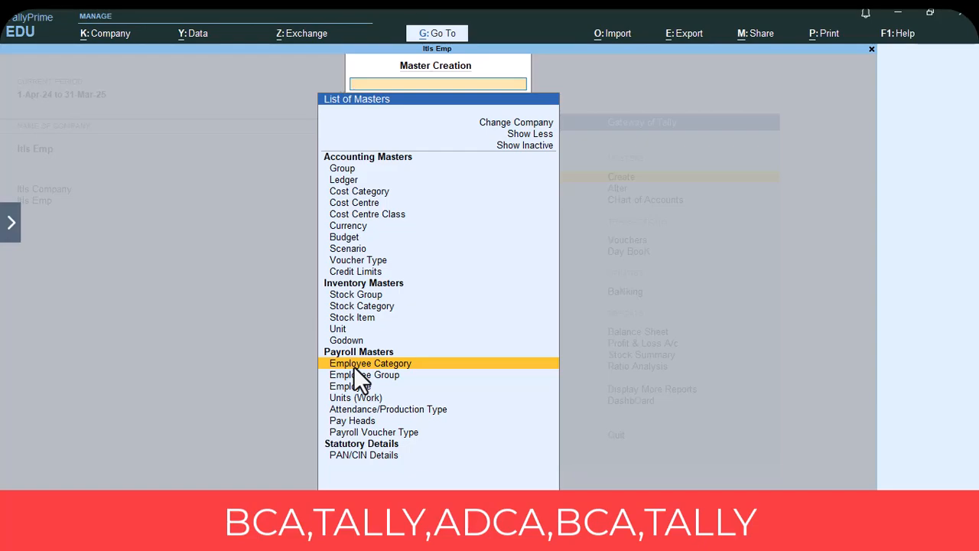
Start a new employee group and assign it to the Health category.
key(Down)
key(Return)
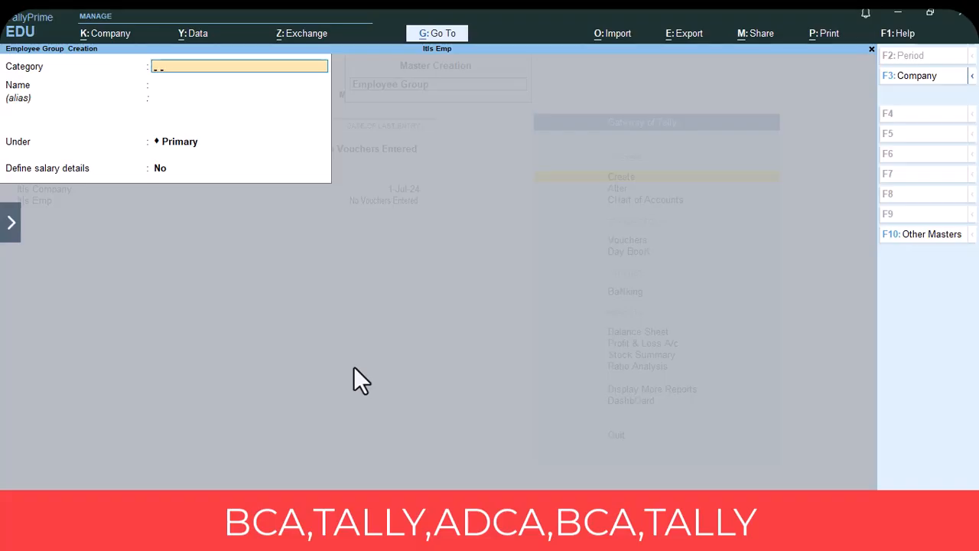
text(n)
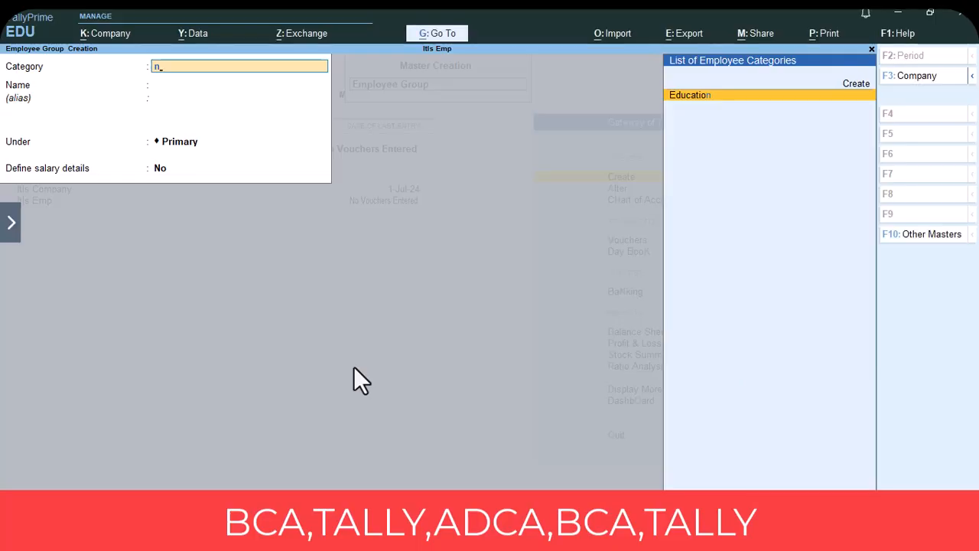
key(BackSpace)
text(g)
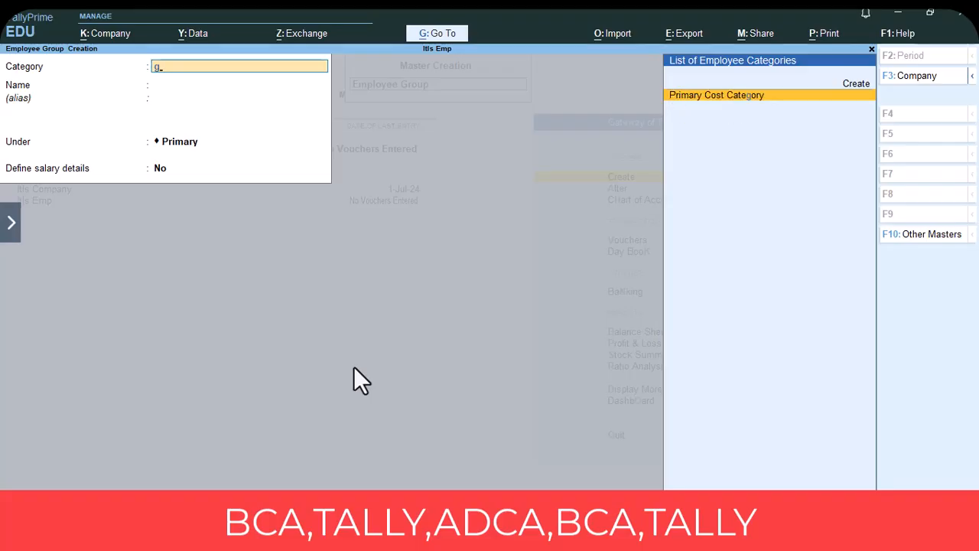
key(BackSpace)
text(h)
key(Return)
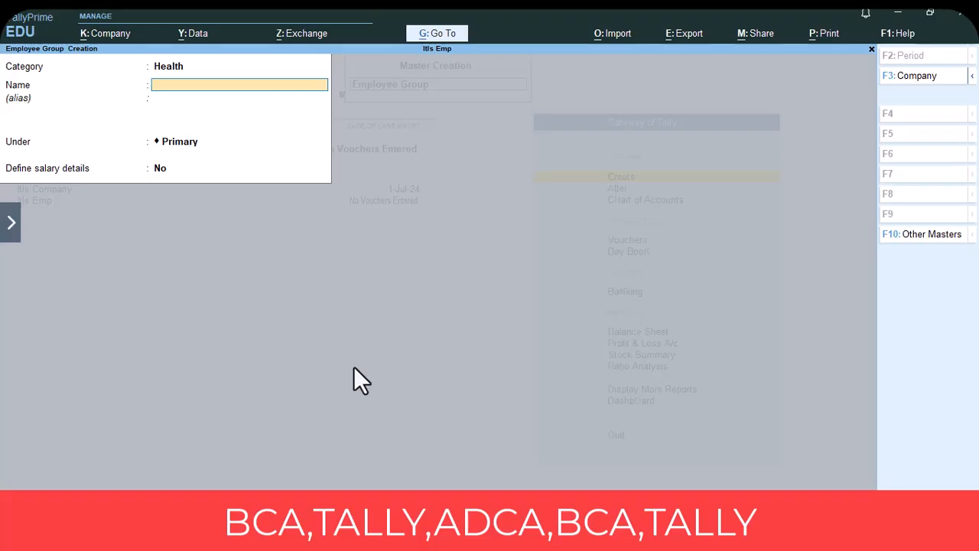
Name the employee group Naurse, keep it under Primary with Define salary details set to No, and save it.
text(Naurse)
key(Return)
key(Return)
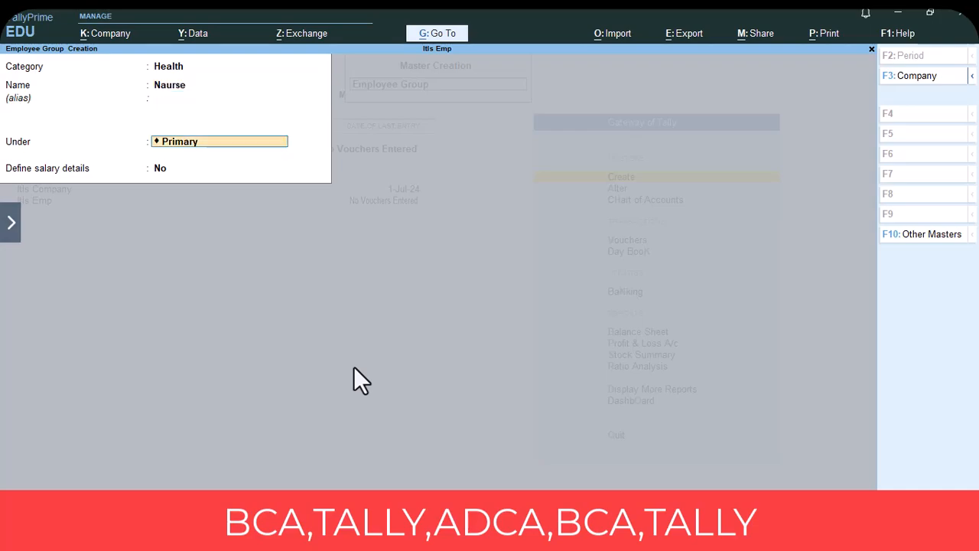
key(Return)
key(Return)
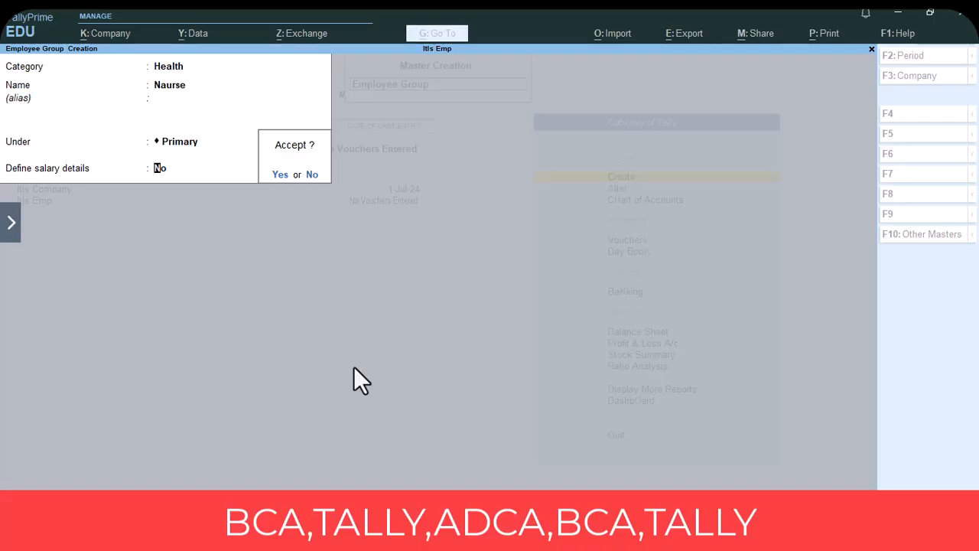
key(Return)
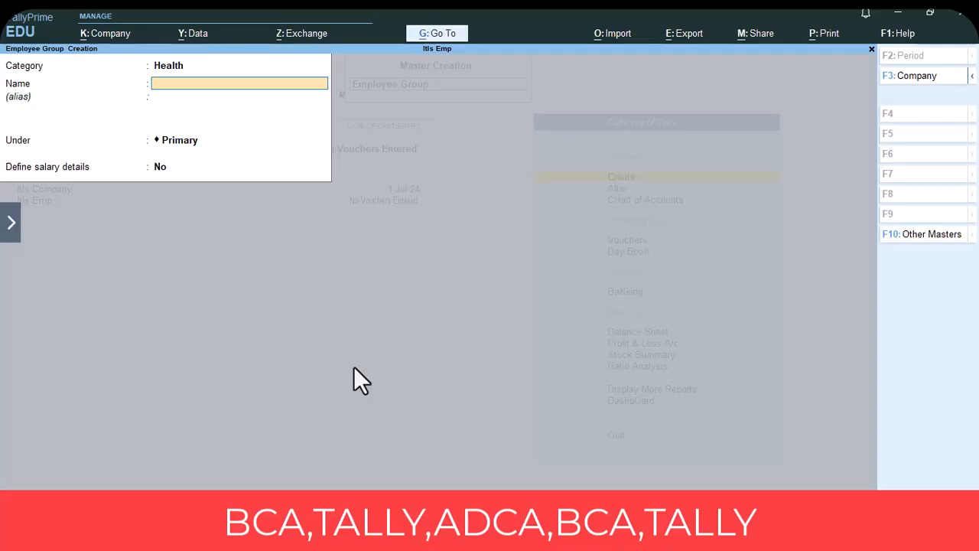
Create an employee group named Teacher in the Education category under Primary with Define salary details set to No, and leave the form.
key(BackSpace)
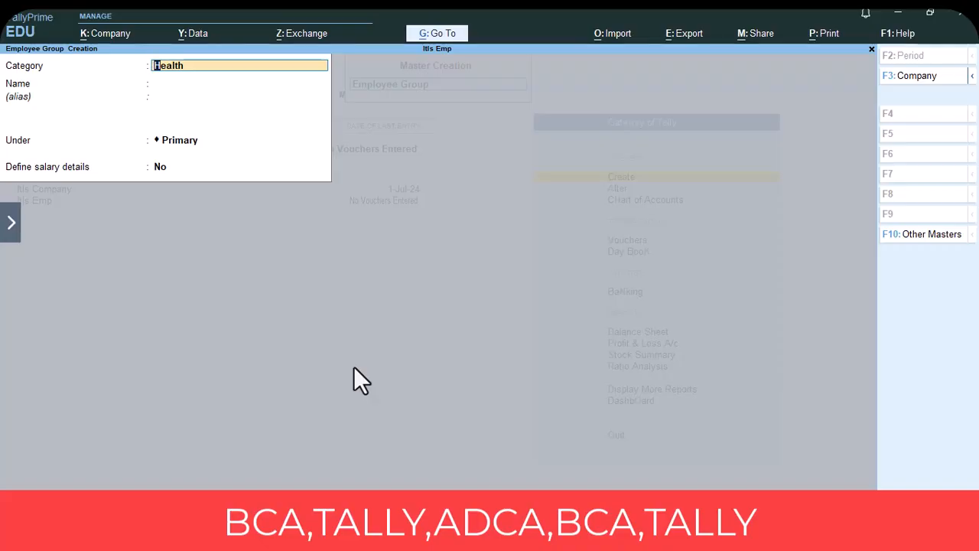
text(E)
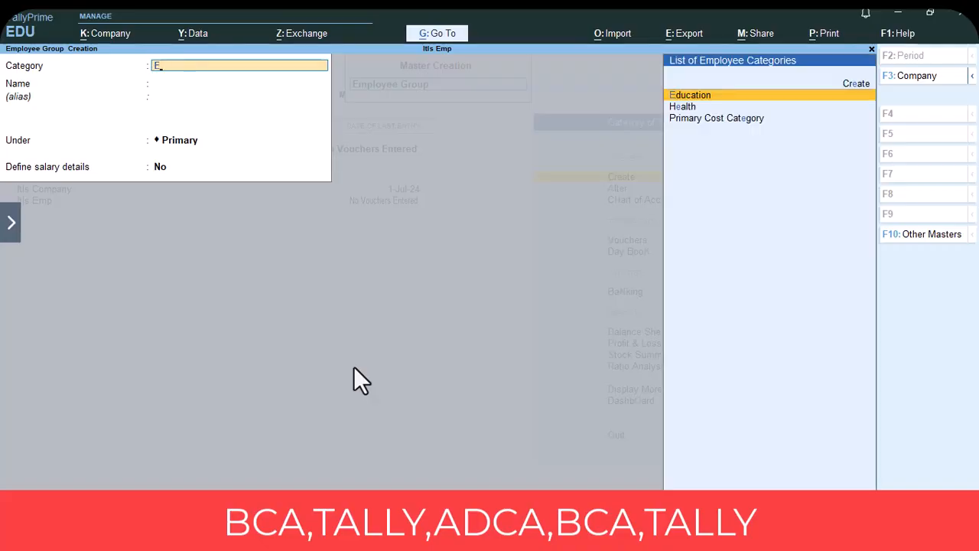
key(Return)
text(Teacher)
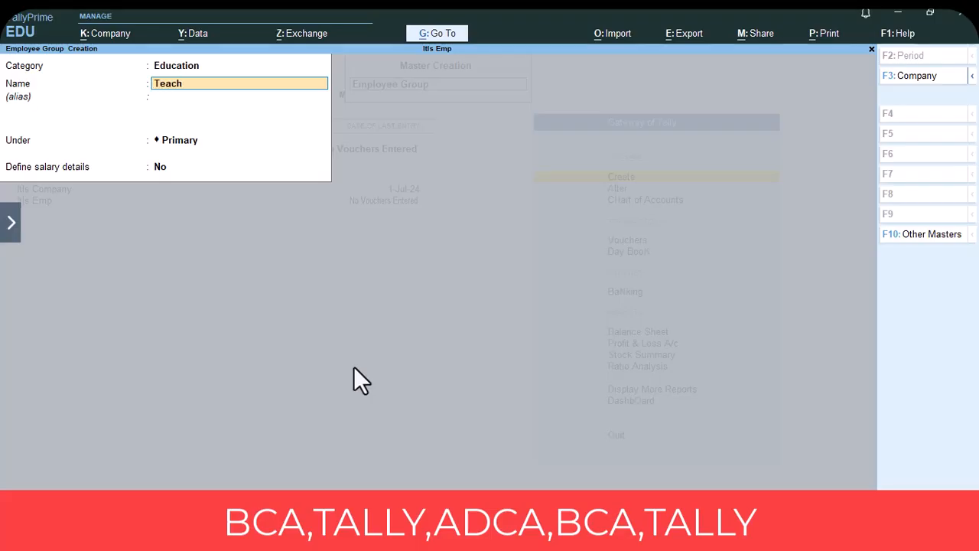
key(Return)
key(Return)
key(Return)
key(Return)
key(Return)
key(Escape)
key(Return)
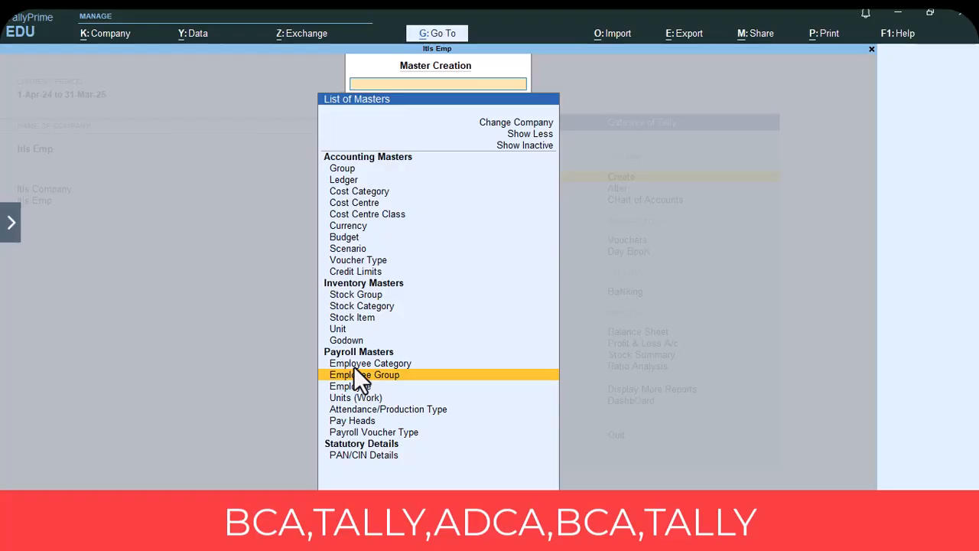
Create a simple work unit with the symbol days, no formal name and 0 decimal places.
click(345, 399)
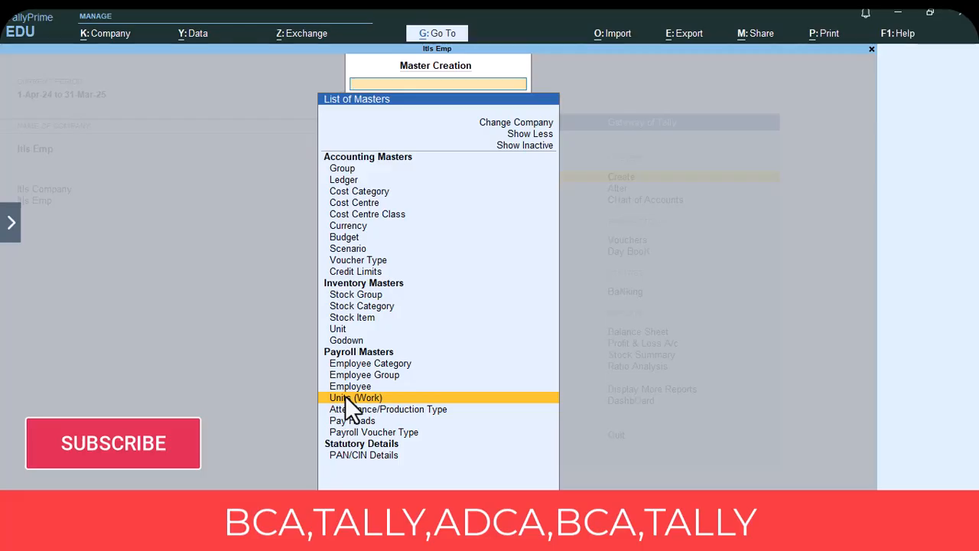
click(346, 399)
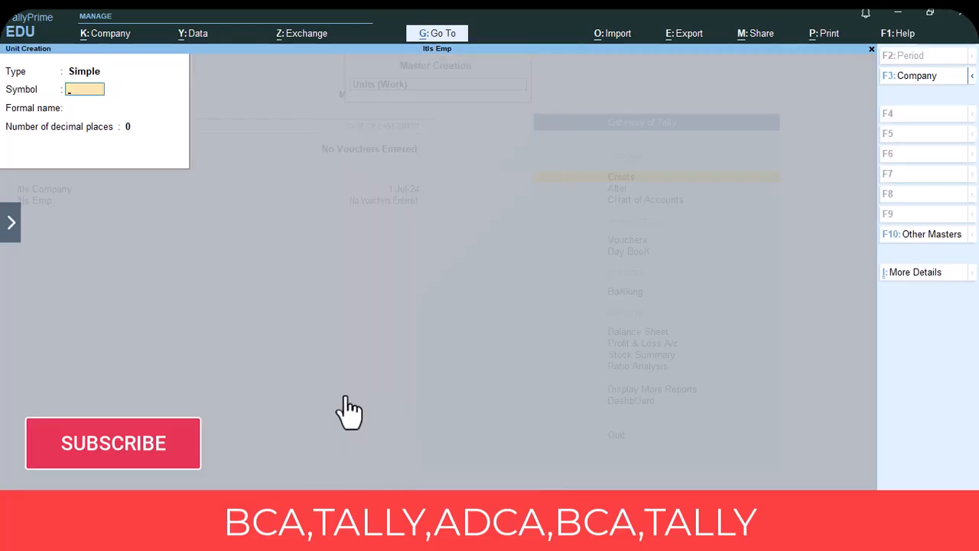
text(days)
key(Return)
key(Return)
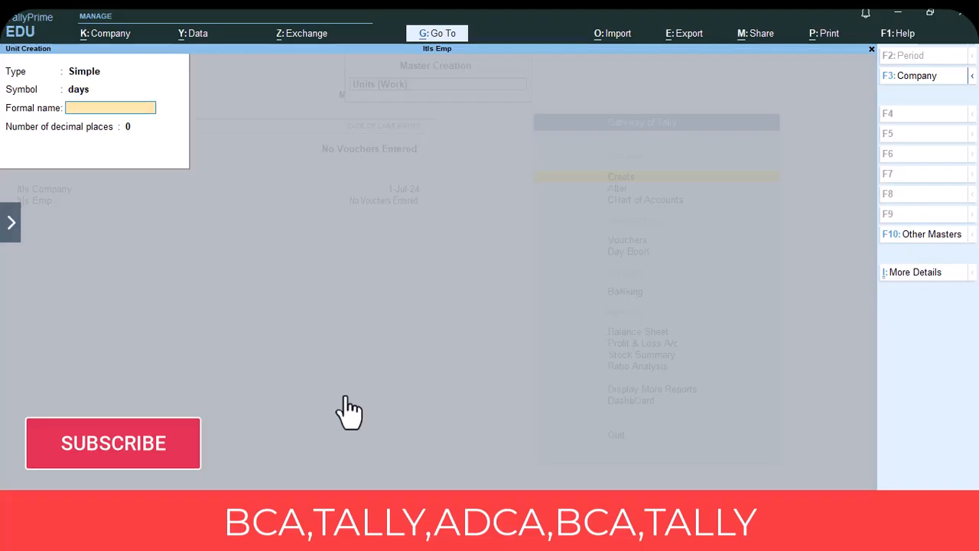
key(Return)
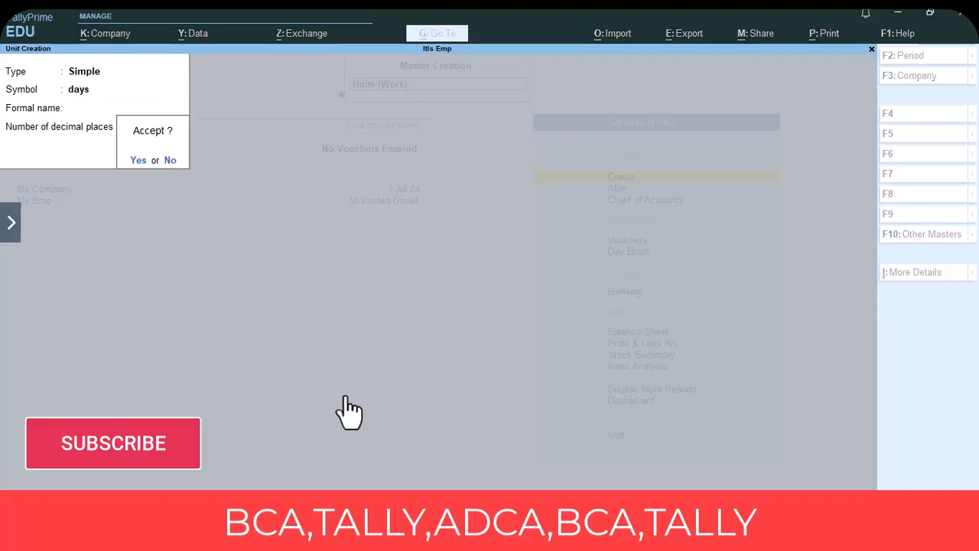
key(Return)
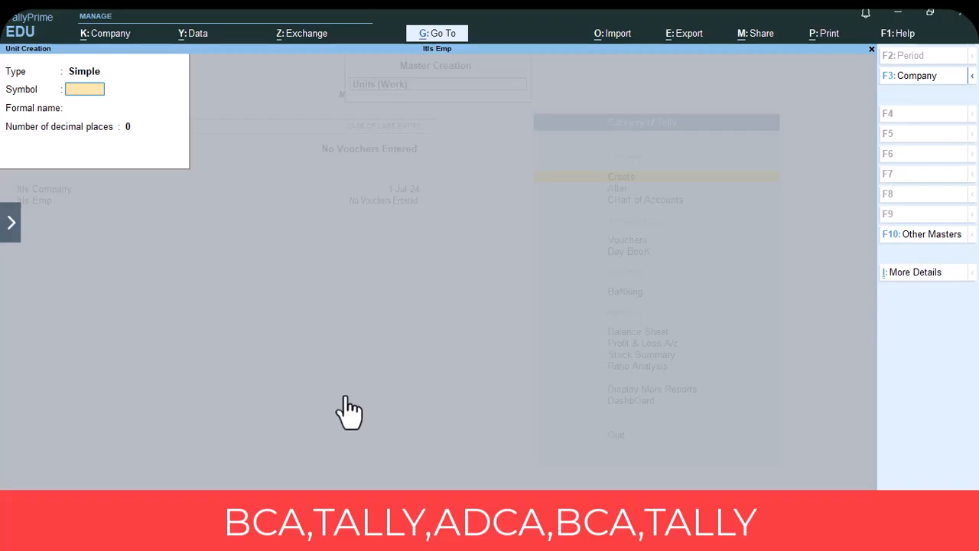
Create a simple work unit with the symbol hrs, no formal name and 2 decimal places, and leave the form.
text(hrs)
key(Return)
key(Return)
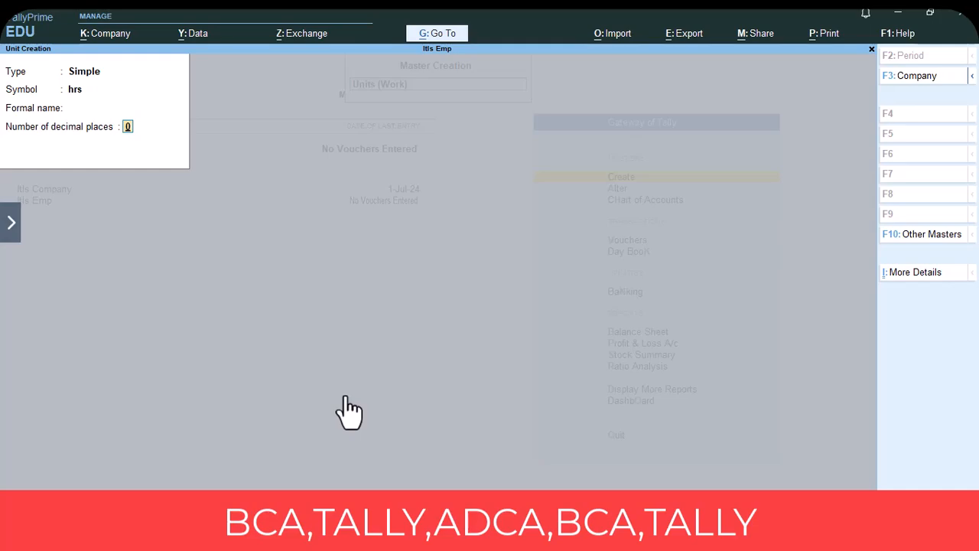
text(2)
key(Return)
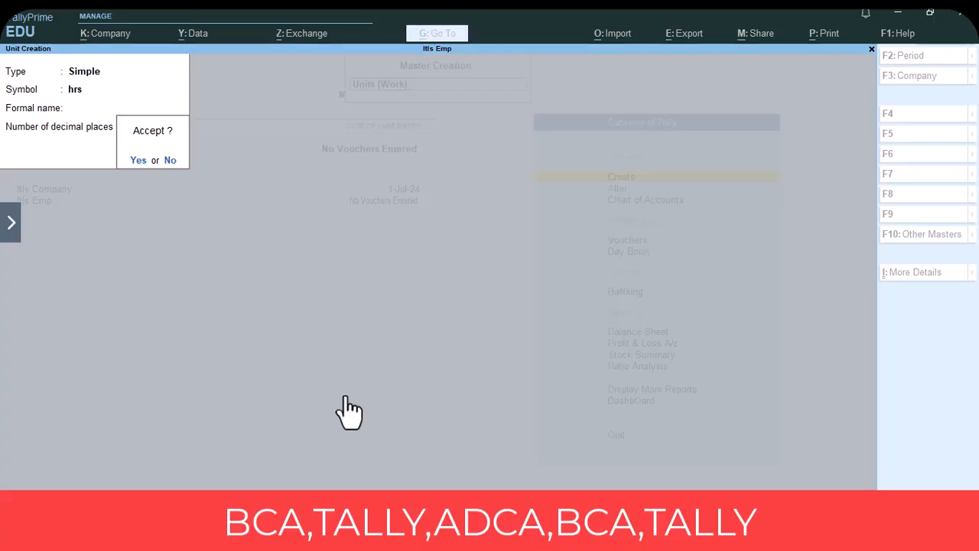
key(Return)
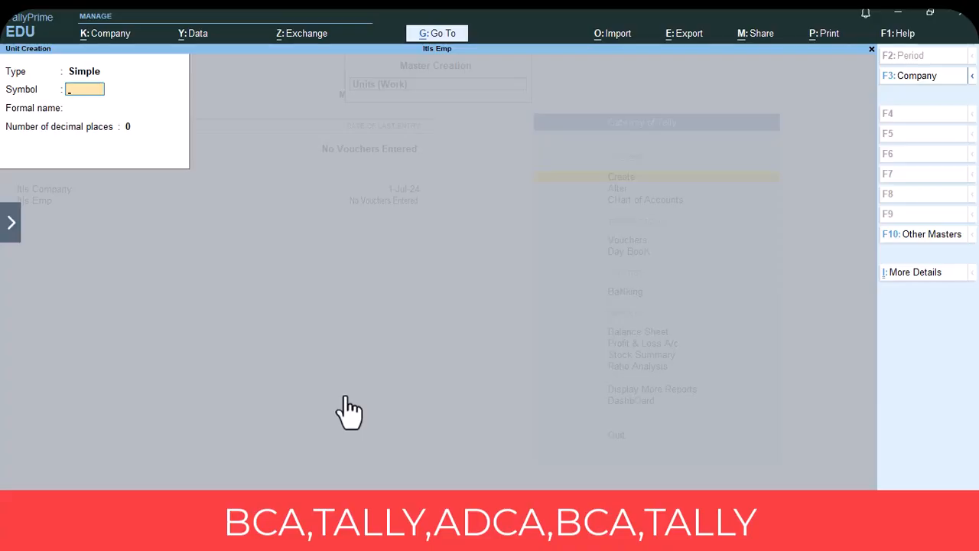
key(Escape)
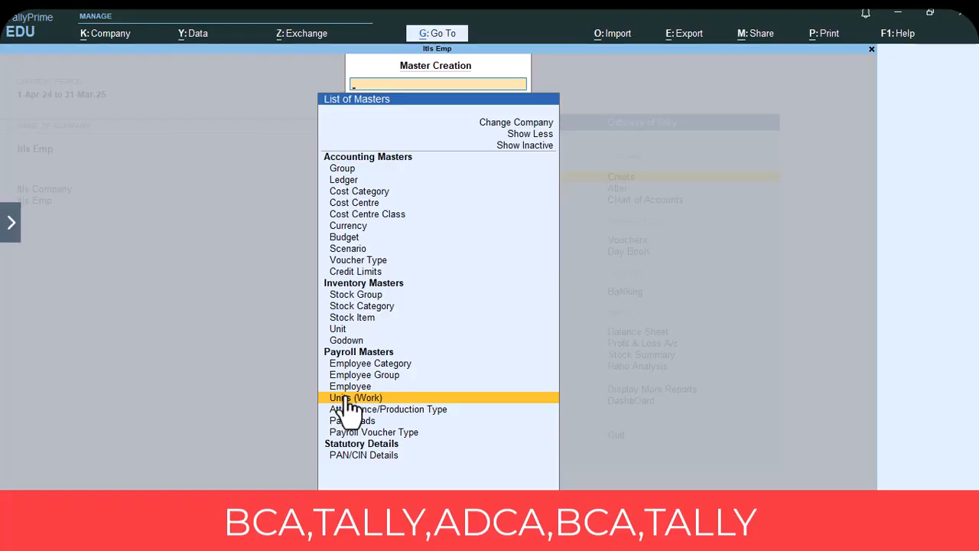
Create an attendance type named Present under Primary as Attendance / Leave with Pay with period type Days.
key(Down)
key(Return)
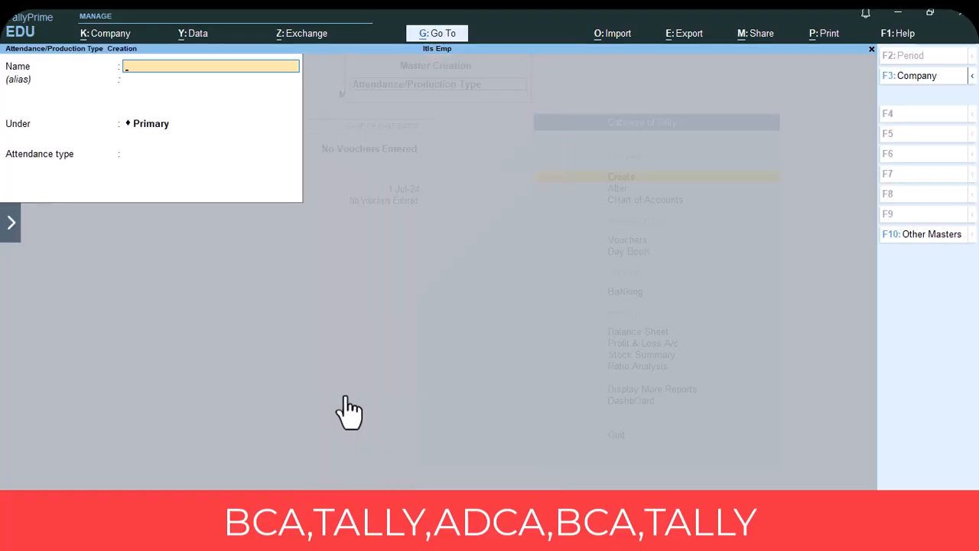
text(Present)
key(Return)
key(Return)
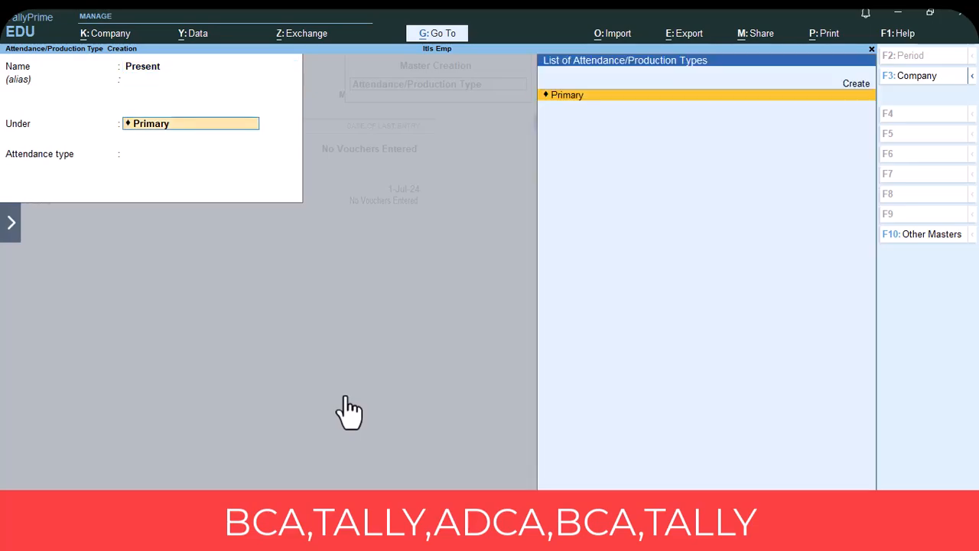
key(Return)
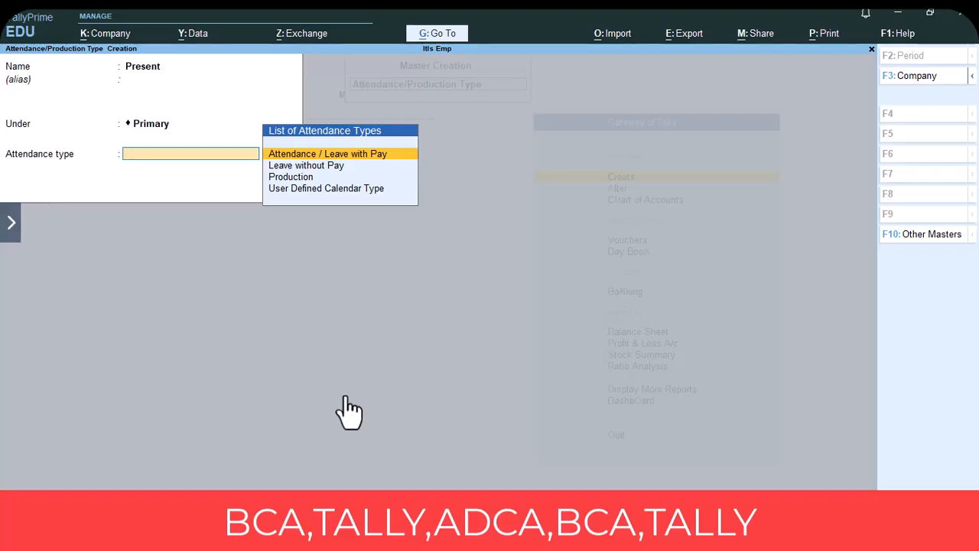
key(Return)
key(Return)
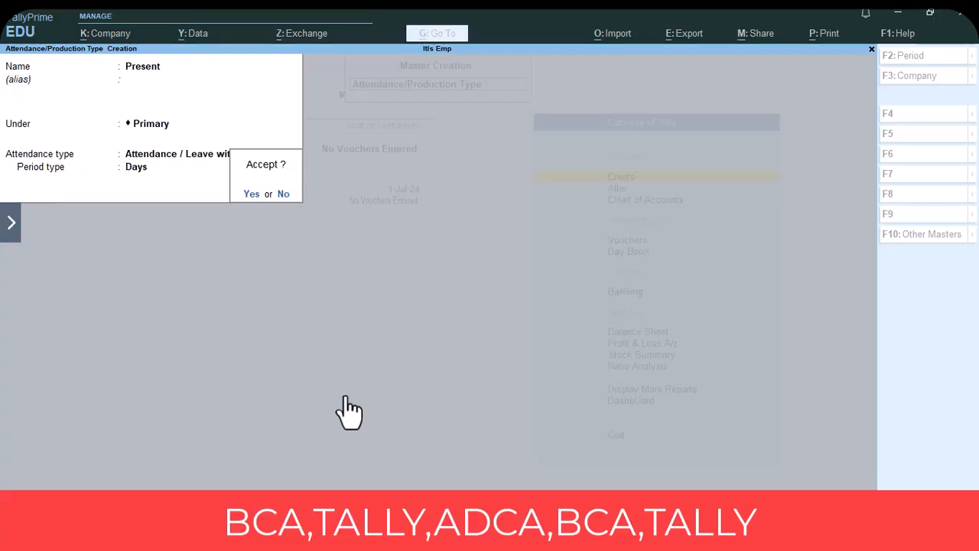
key(Return)
Create an attendance type named Absent under Primary as Leave without Pay with period type Days.
text(Absen)
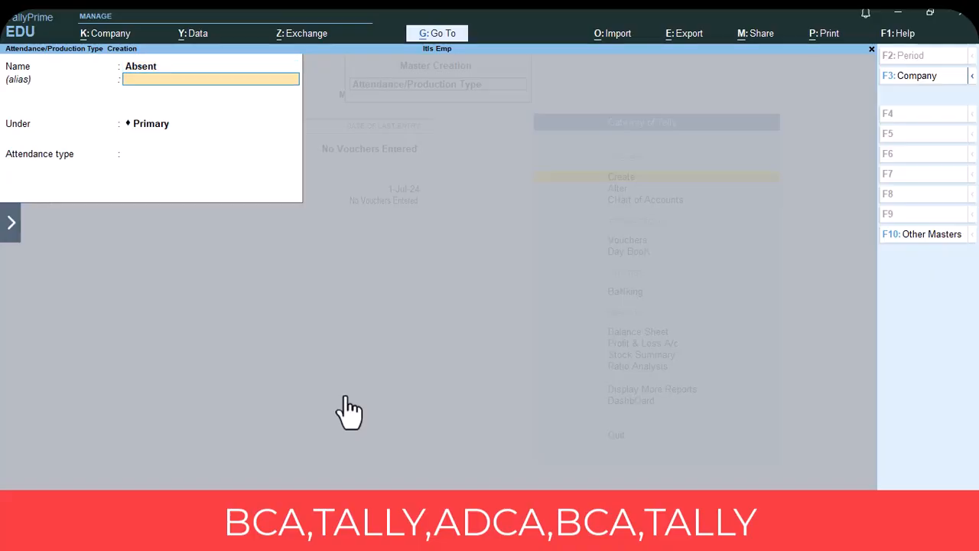
key(Return)
key(Return)
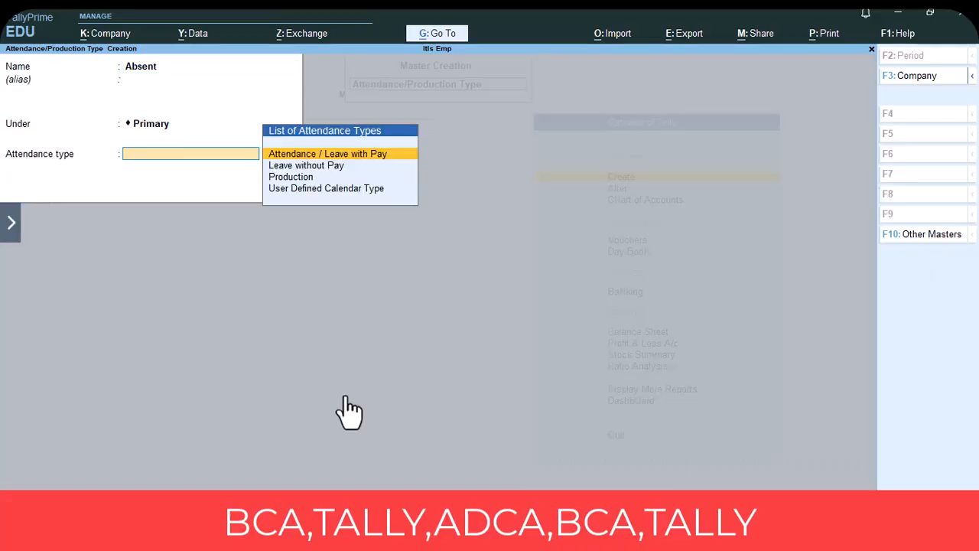
key(Down)
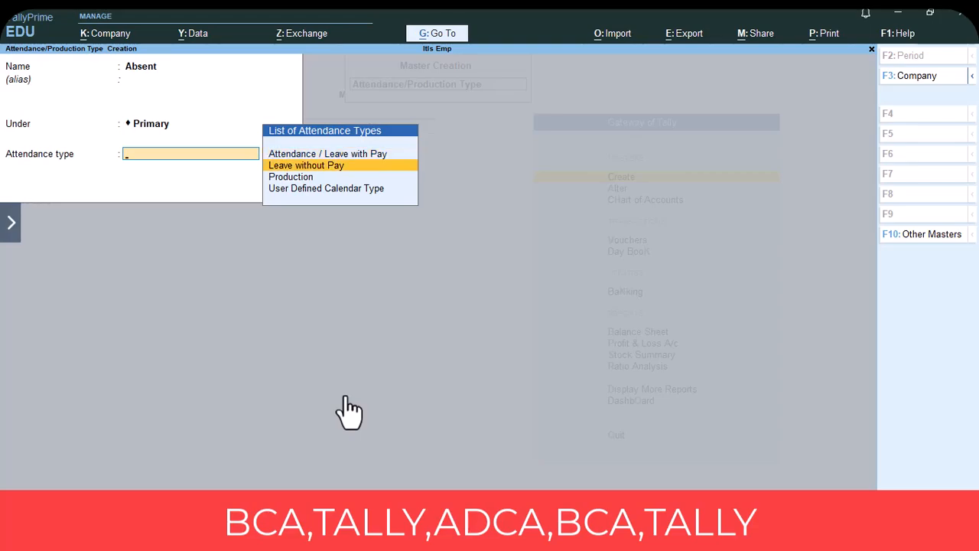
key(Return)
key(Return)
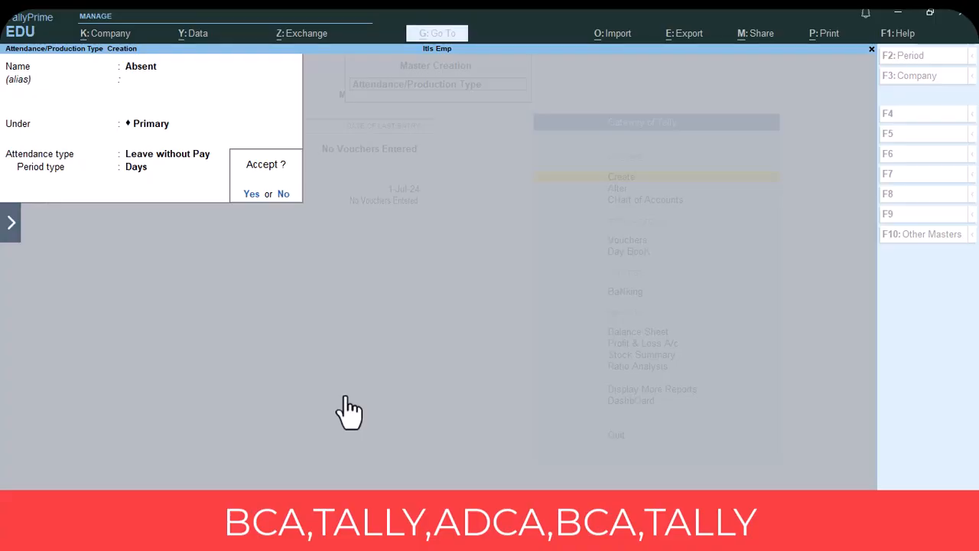
key(Return)
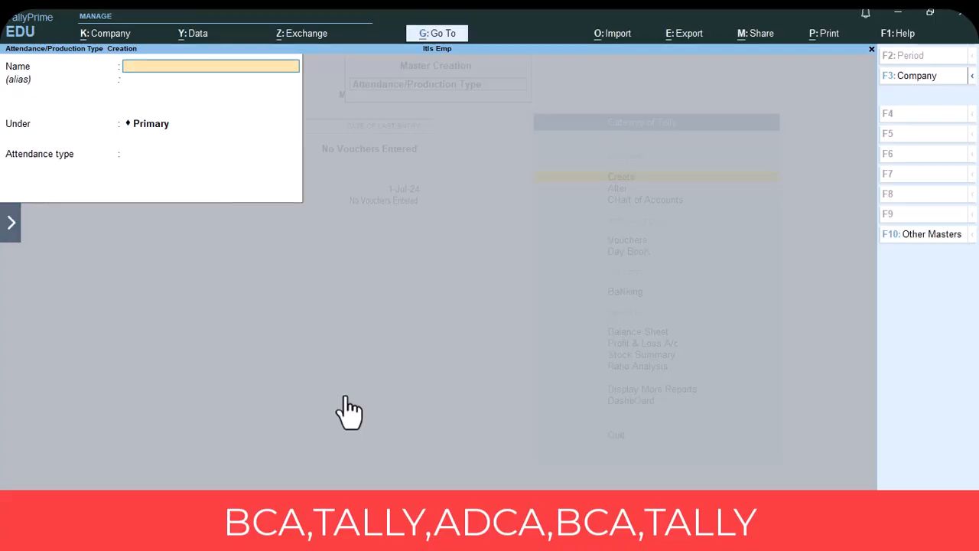
Create an attendance type named Overtime under Primary as Production with the unit hrs.
text(Overtime)
key(Return)
key(Return)
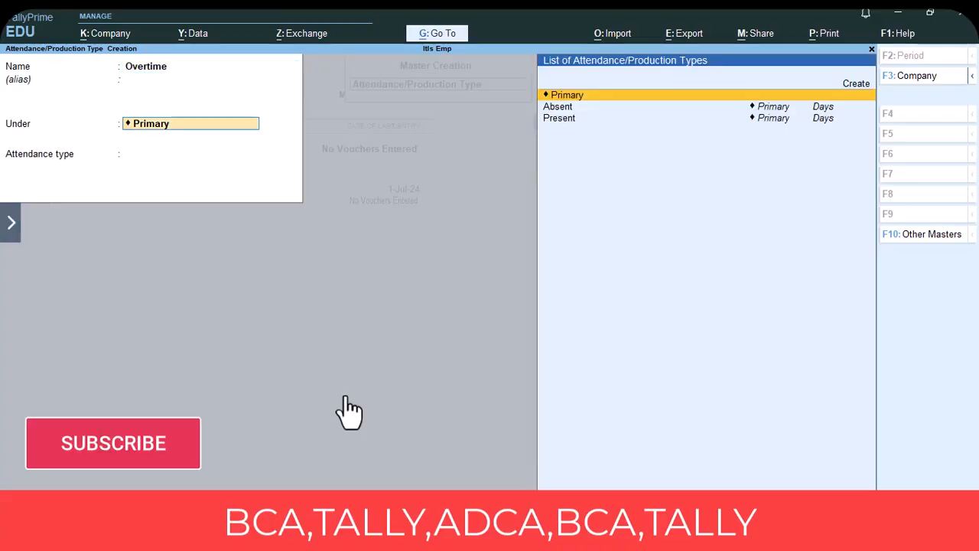
key(Return)
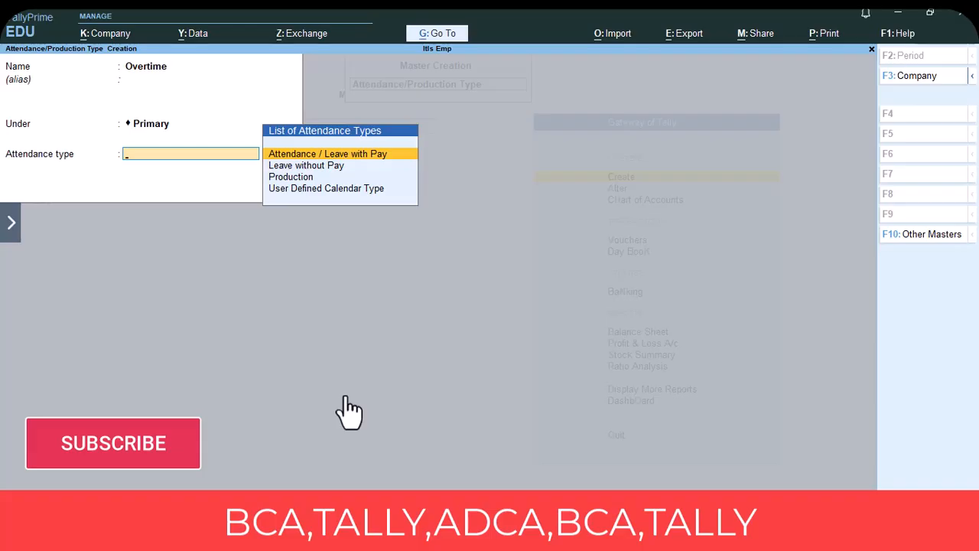
key(Down)
key(Down)
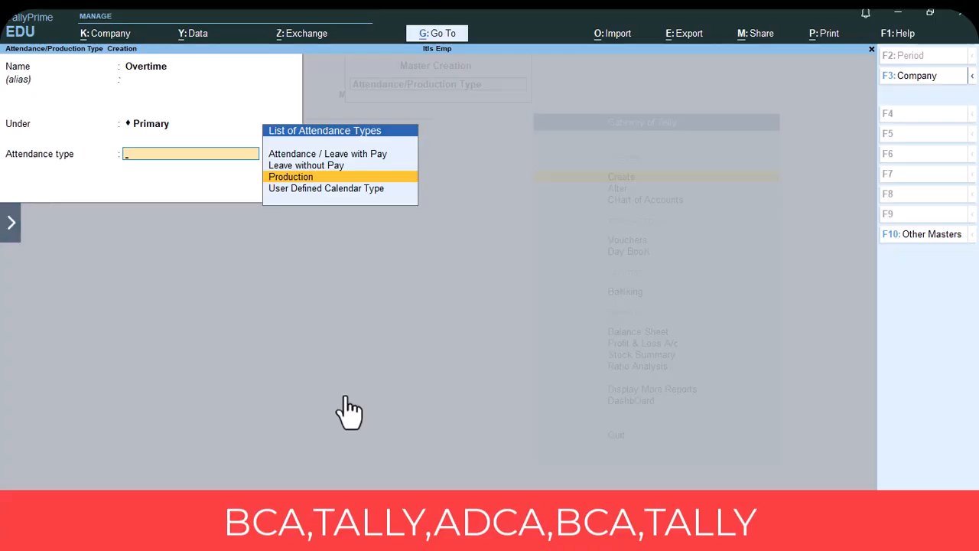
key(Return)
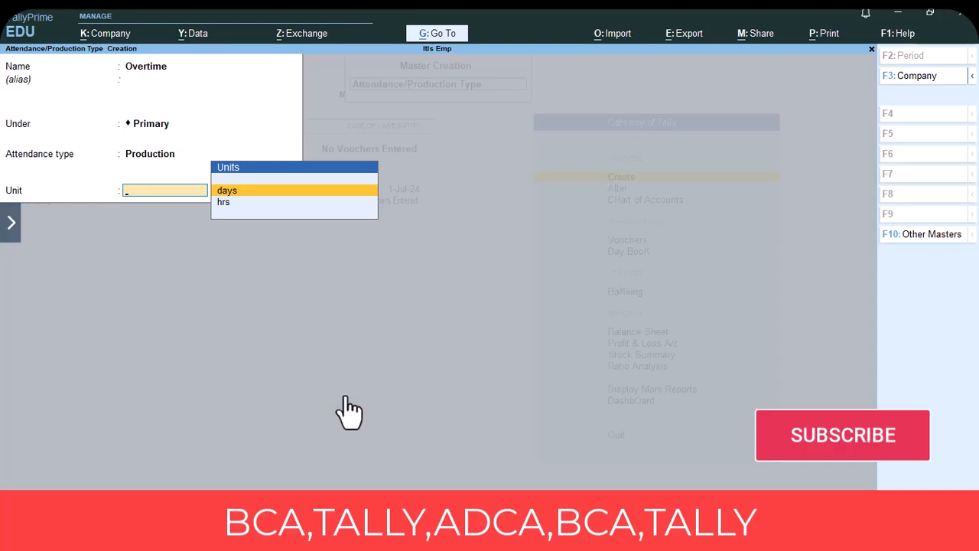
key(Down)
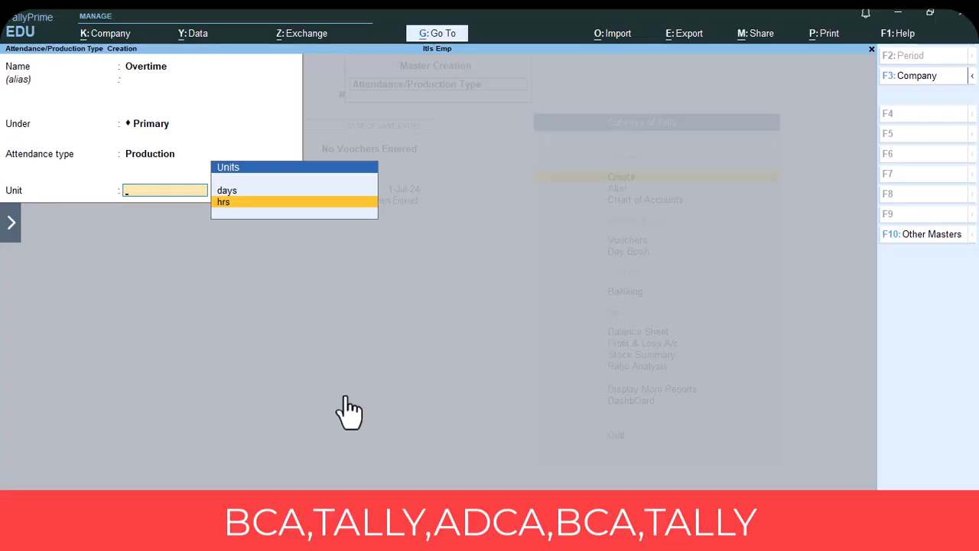
key(Return)
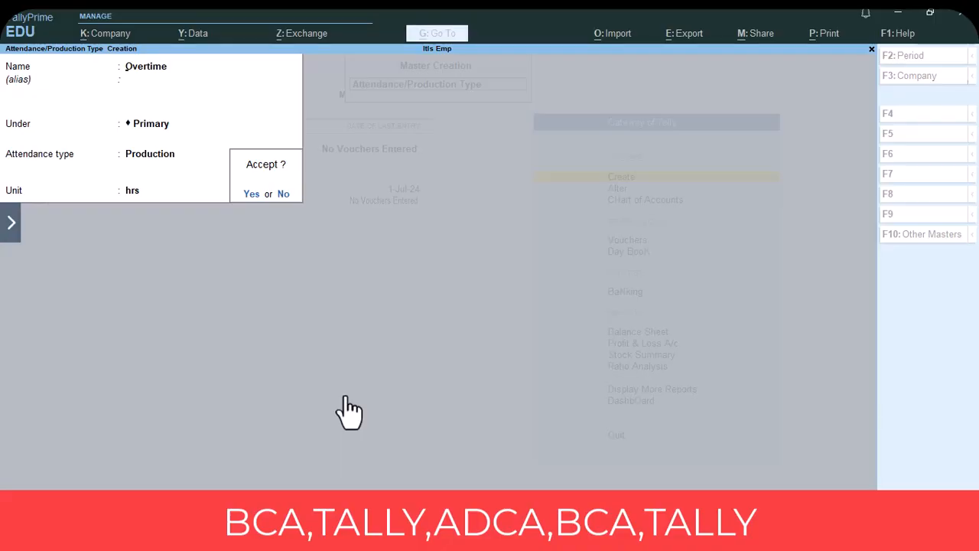
key(Return)
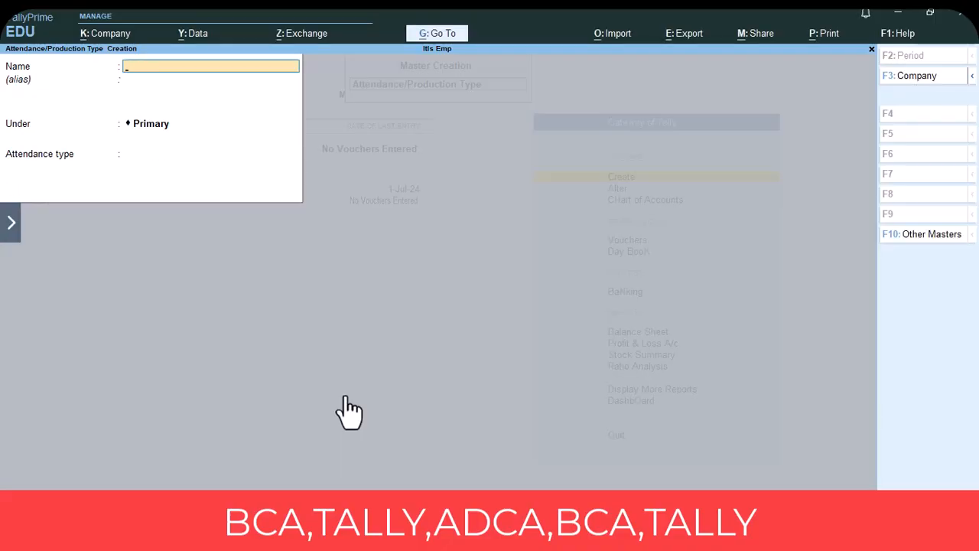